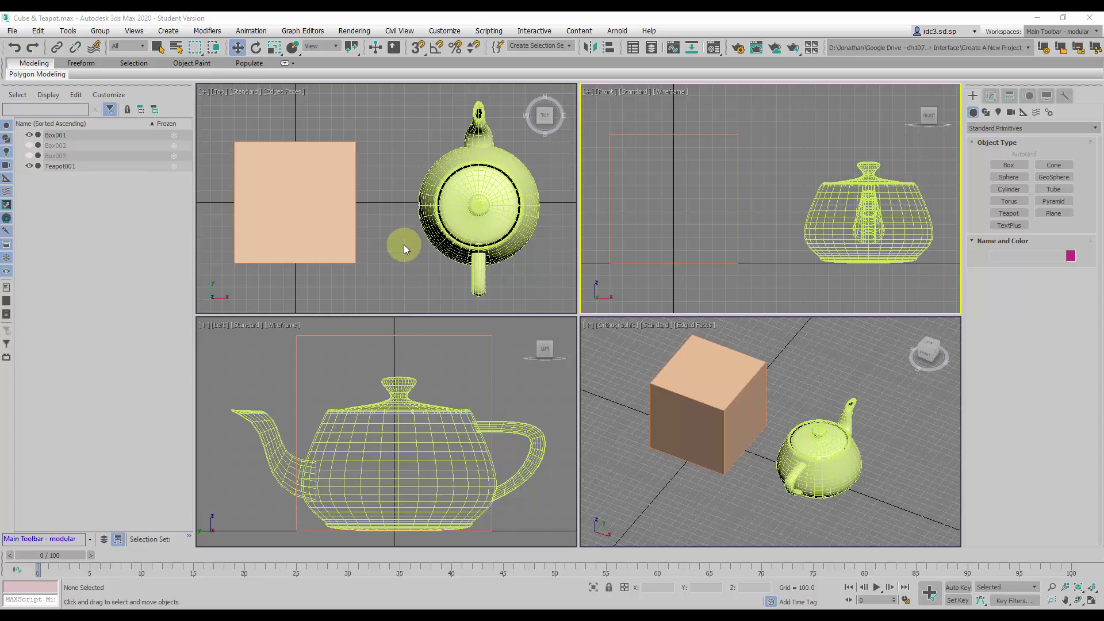
Activate the Top, Front, Left and Orthographic viewports in turn, ending in the Top viewport
click(396, 178)
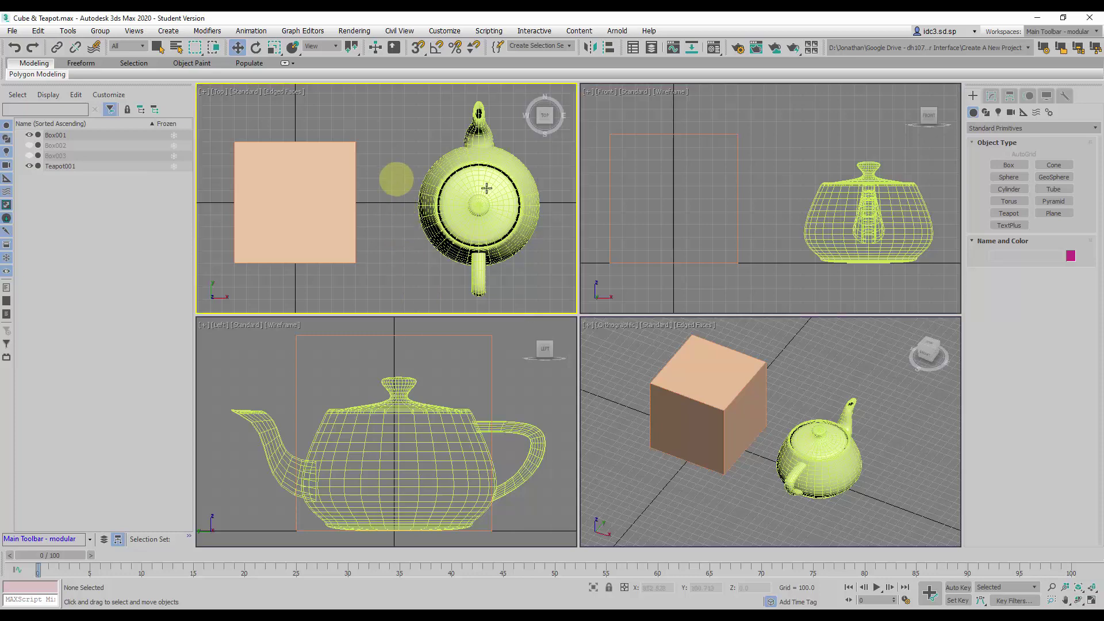
click(655, 177)
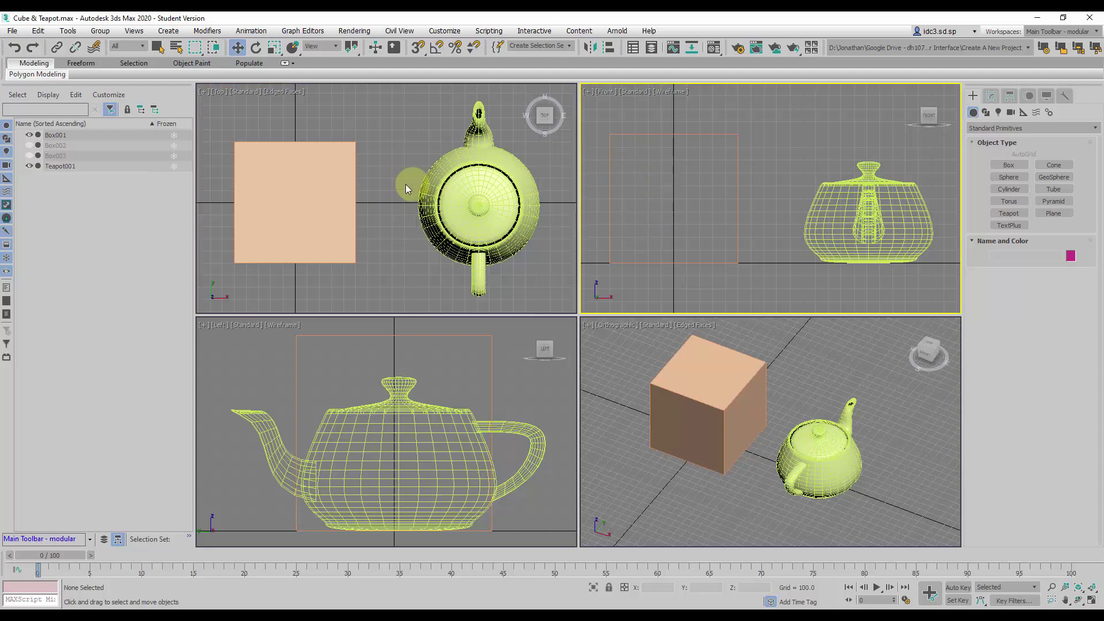
click(392, 179)
click(632, 182)
click(451, 383)
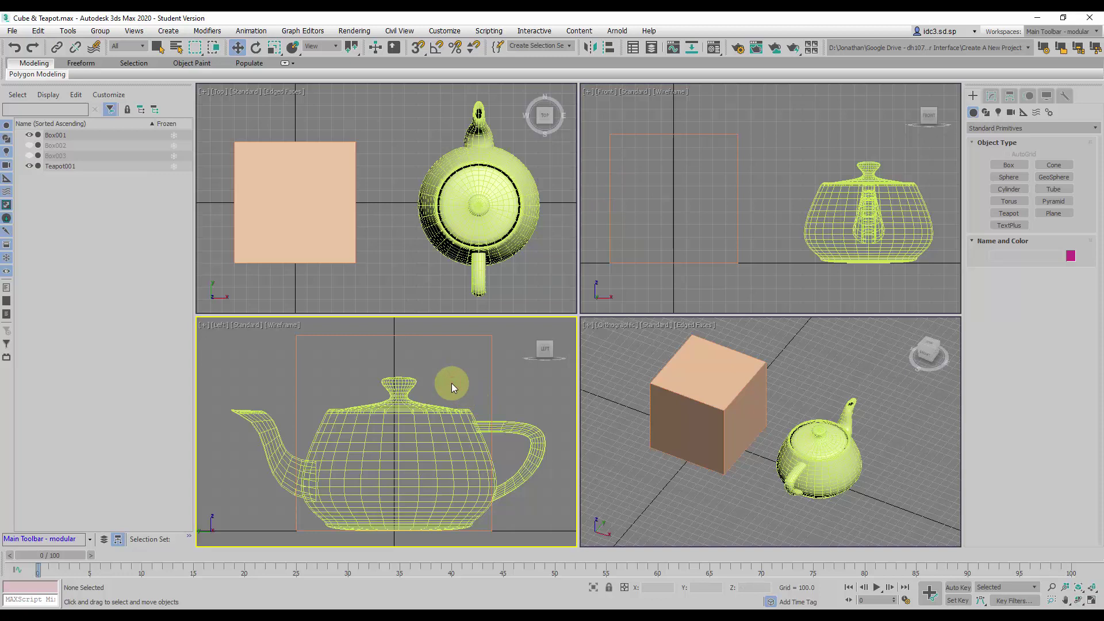
click(631, 378)
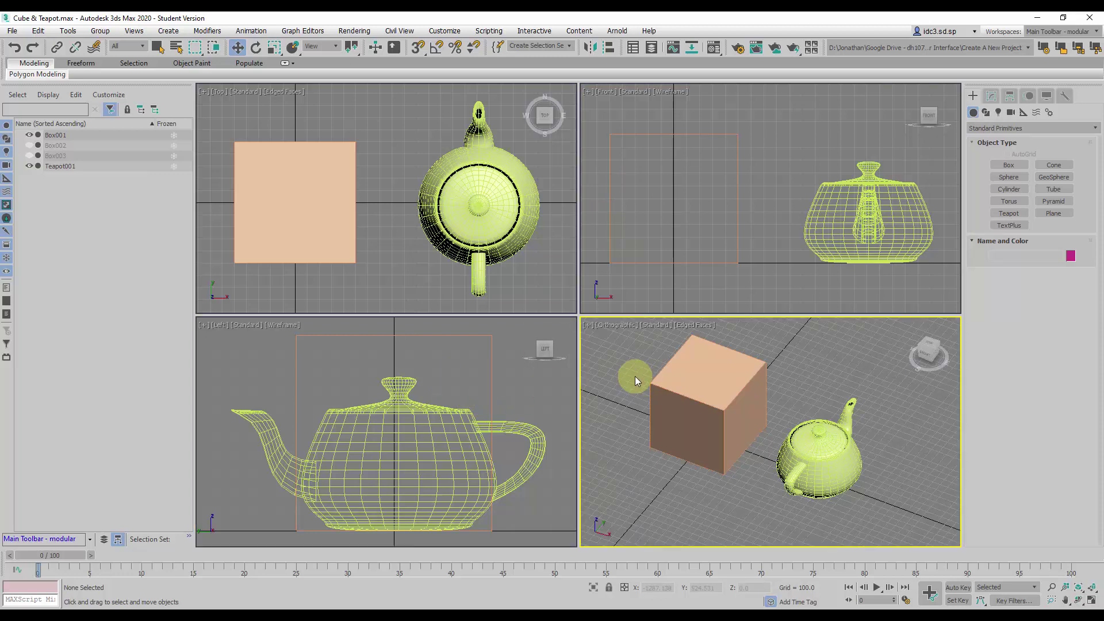
click(678, 213)
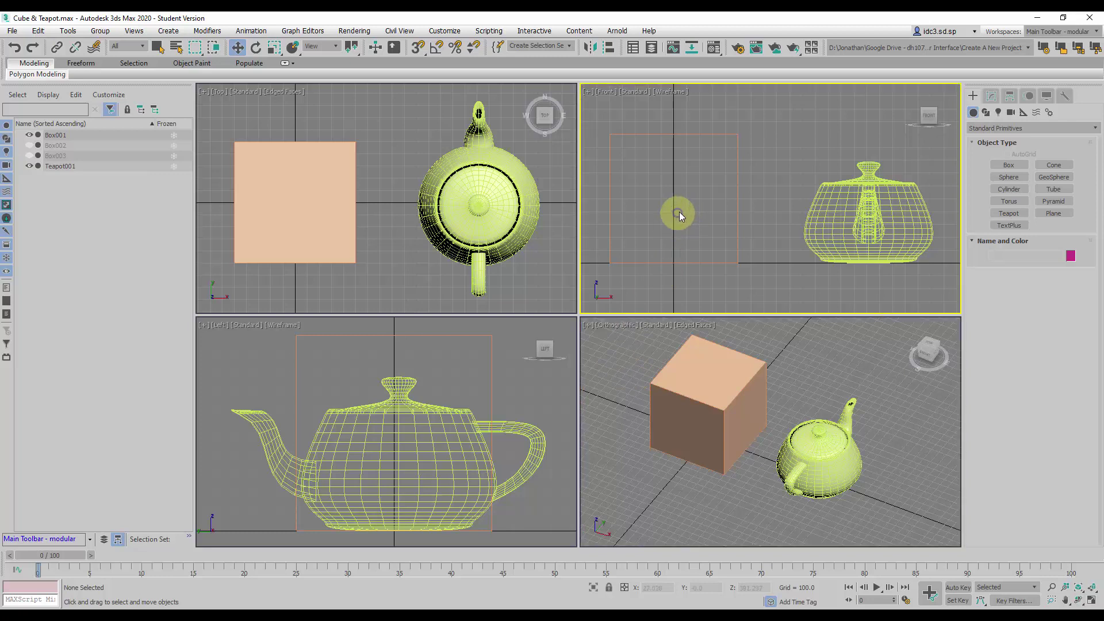
click(557, 168)
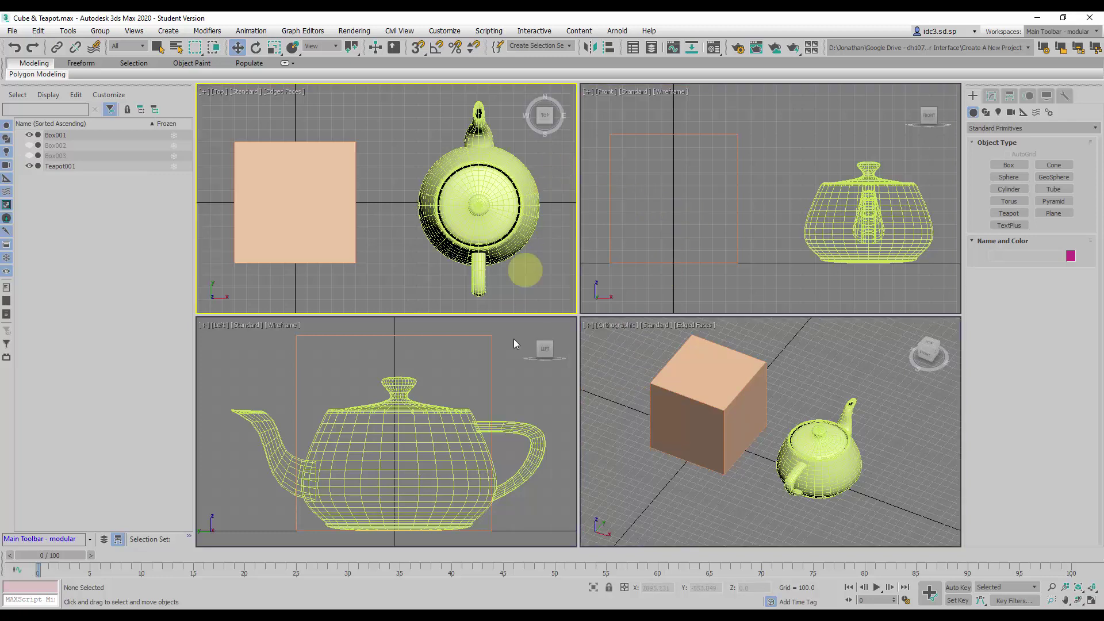
click(515, 378)
click(603, 378)
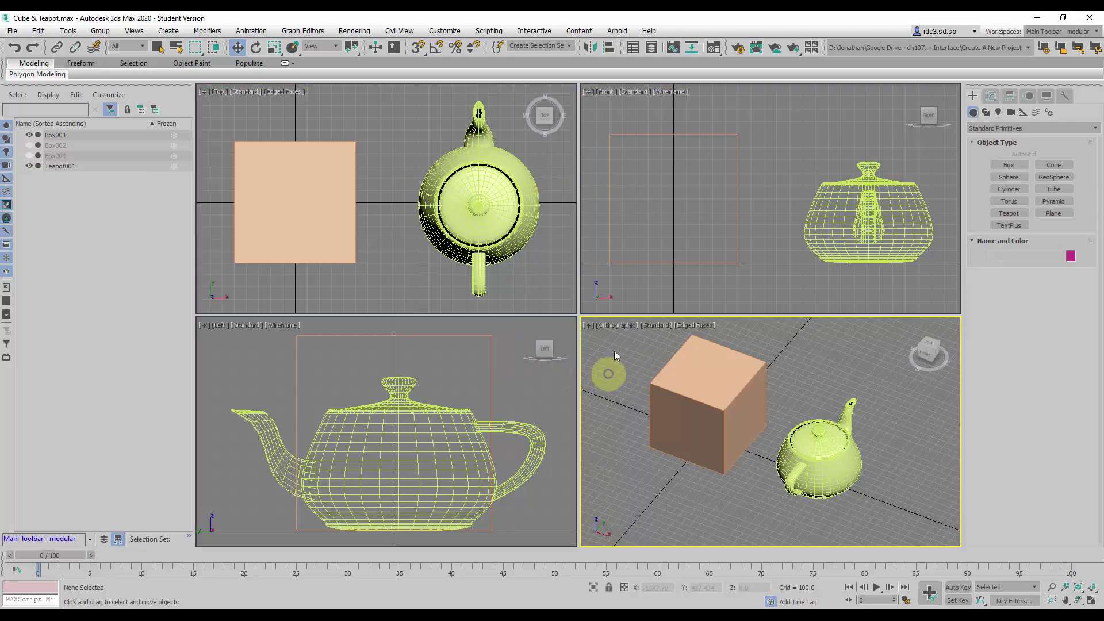
click(635, 287)
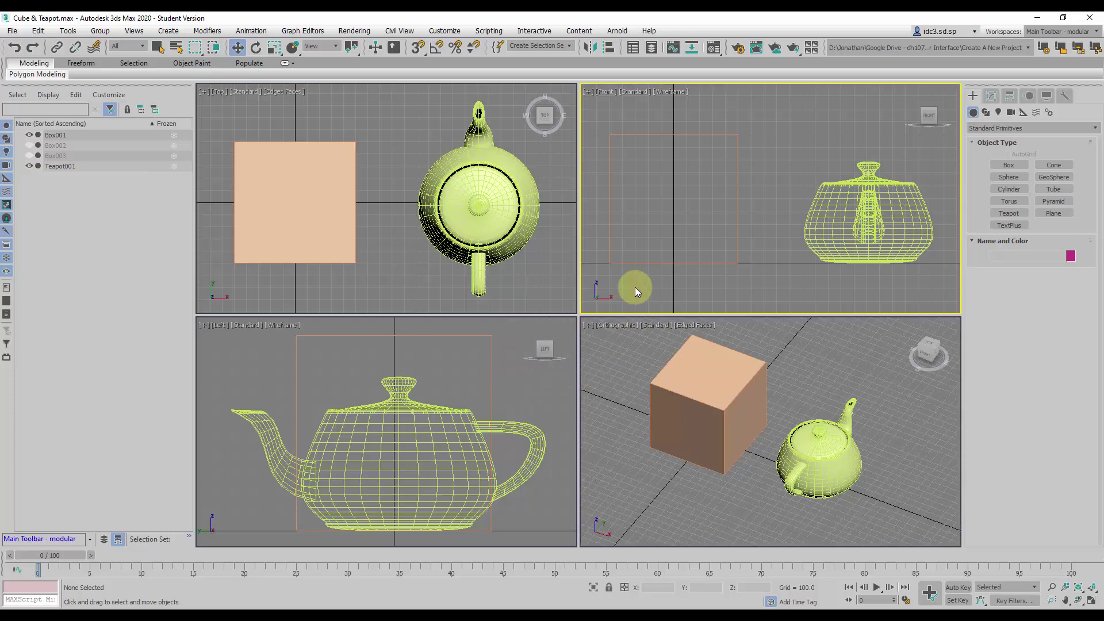
click(498, 217)
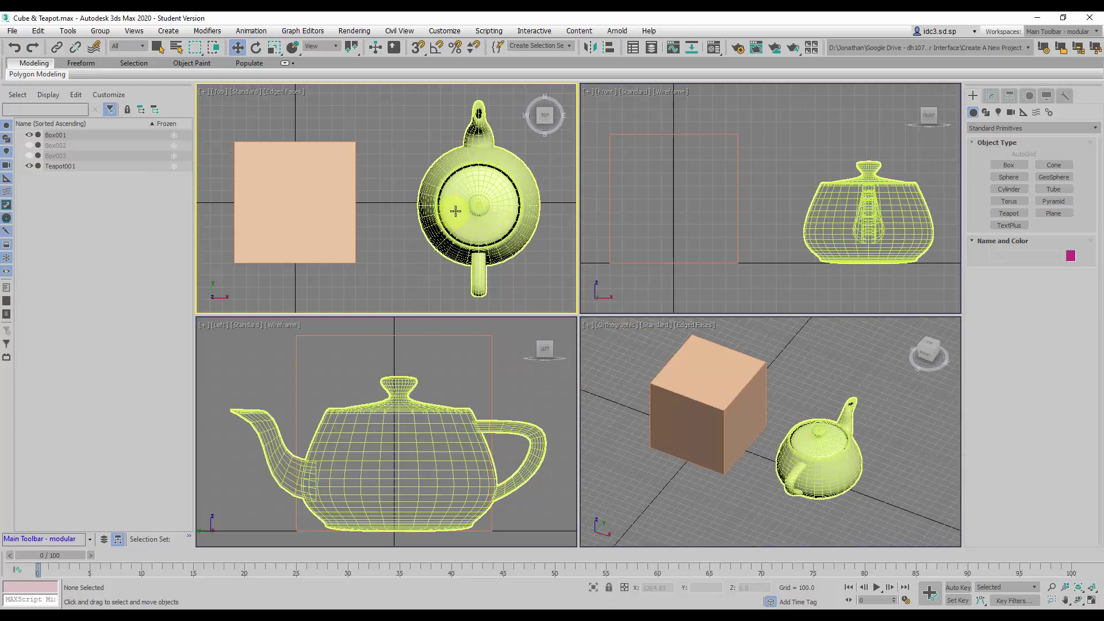
Switch through the Front, Left, Orthographic and Top viewports with the pointer over the objects, leaving nothing selected
click(347, 203)
right_click(347, 203)
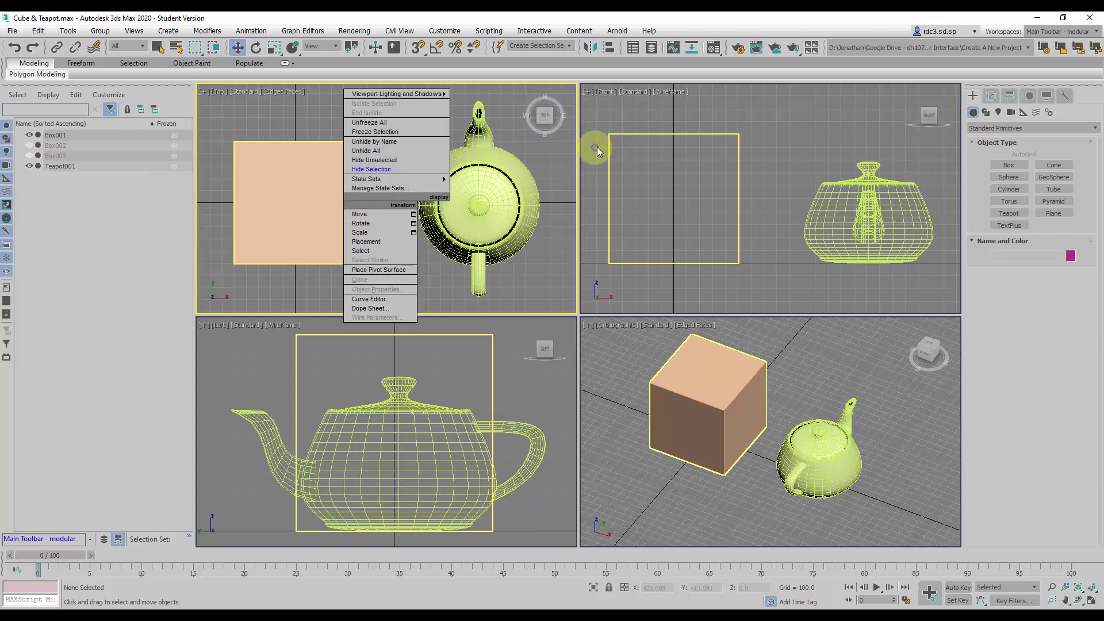
click(709, 117)
right_click(892, 226)
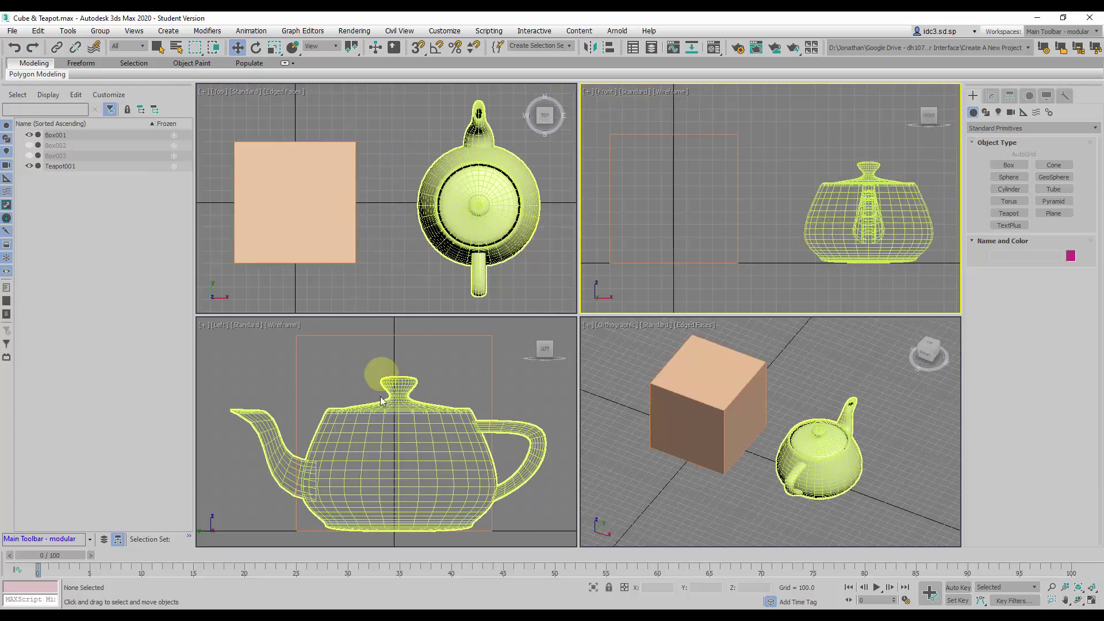
click(383, 438)
click(782, 470)
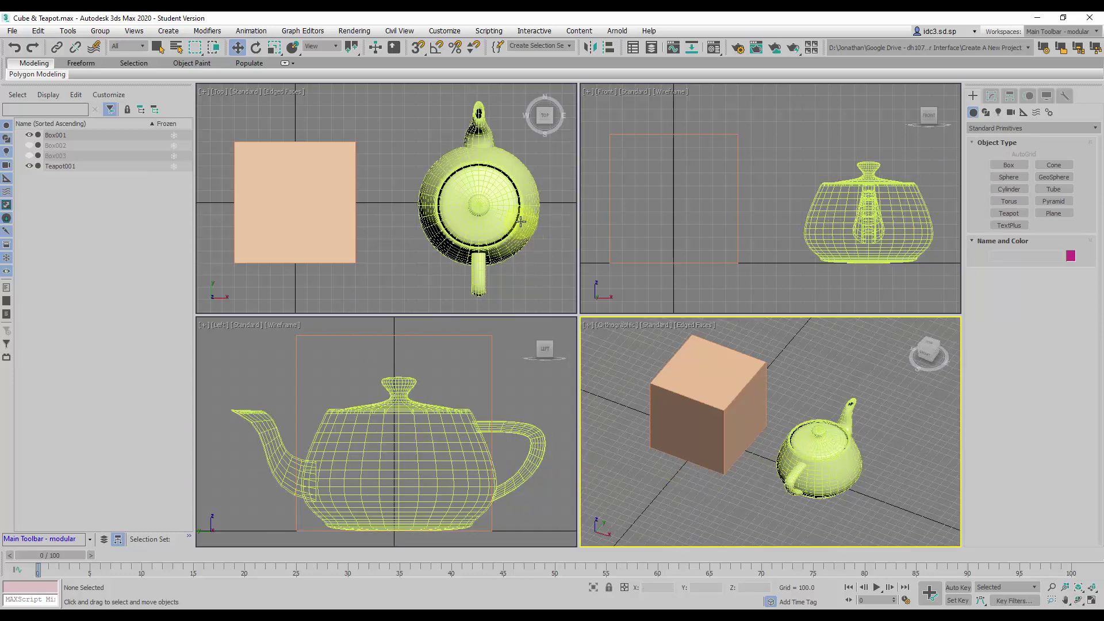
click(521, 243)
click(539, 267)
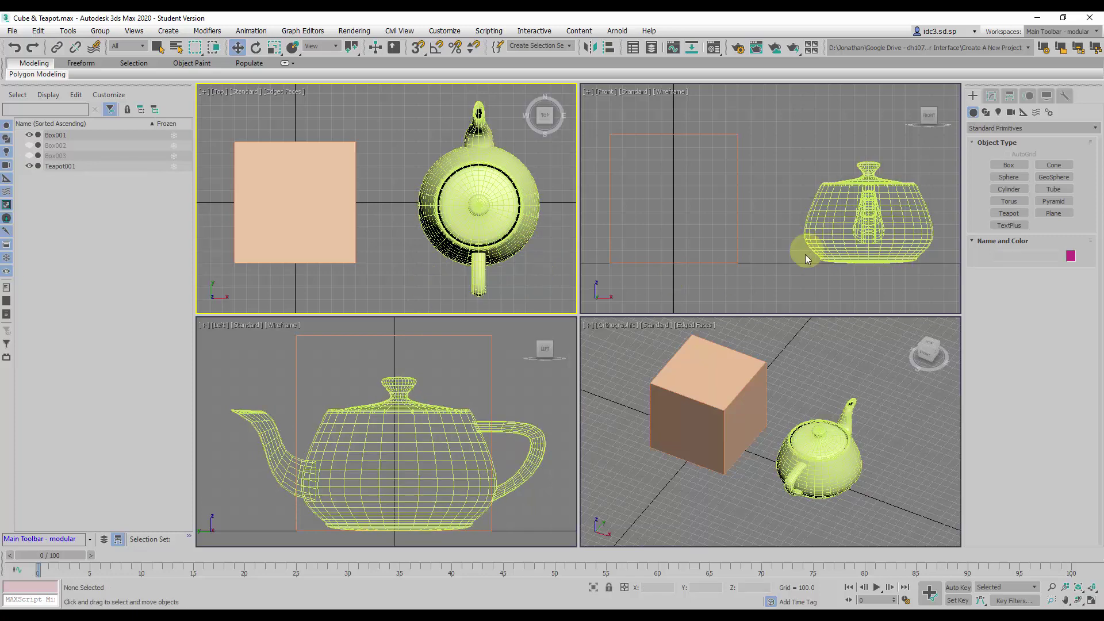
Select the teapot in the Front viewport, clear the selection in the Orthographic viewport, and reactivate the Front viewport with nothing selected
click(843, 224)
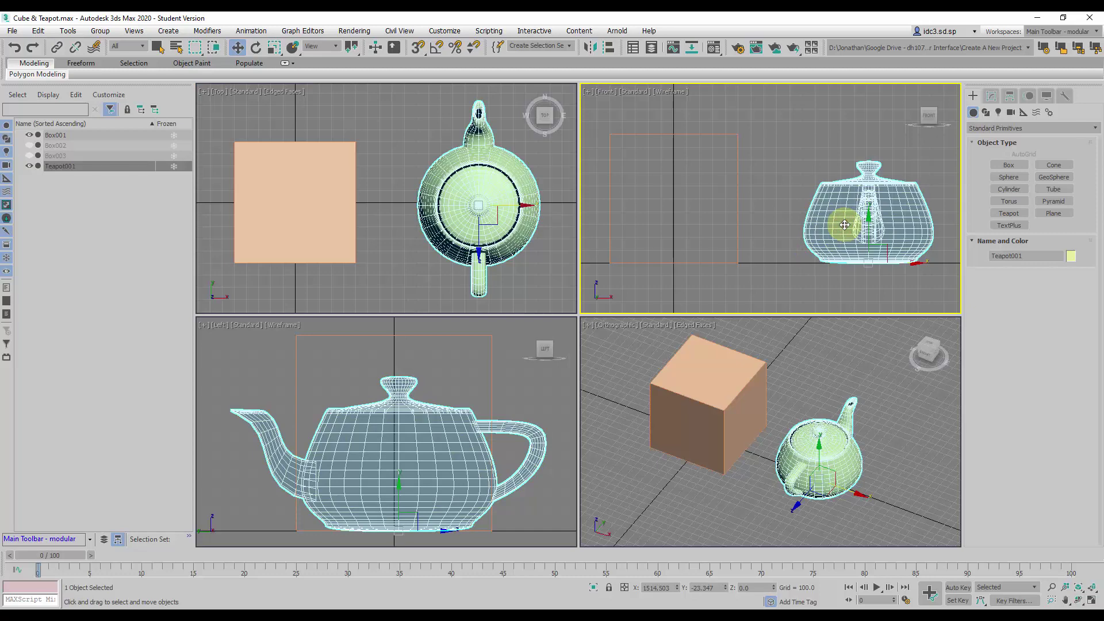
click(799, 457)
click(809, 376)
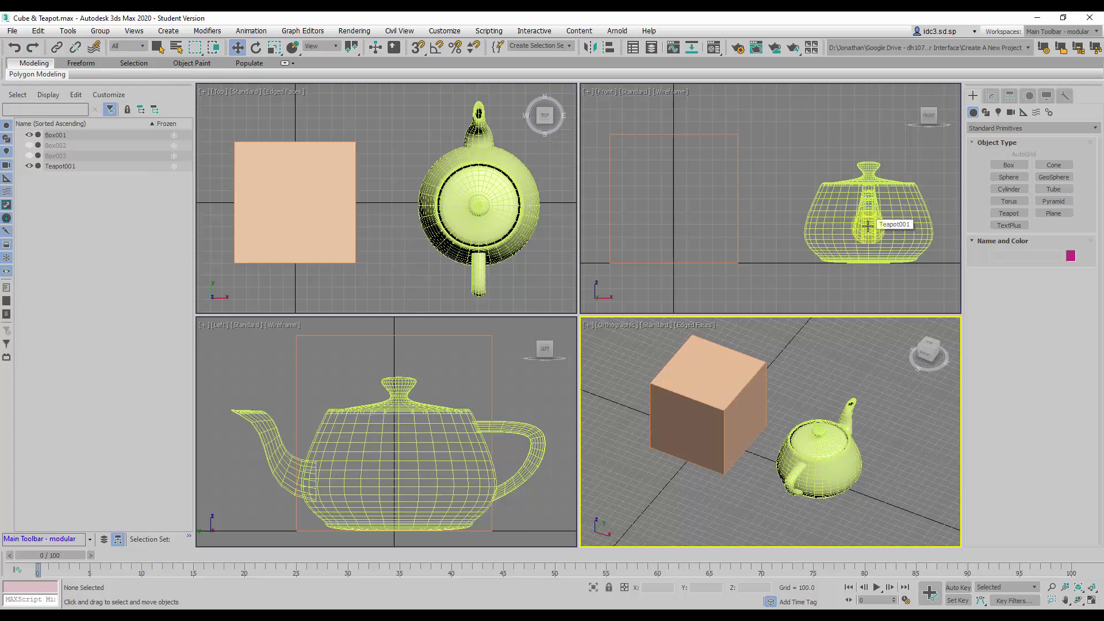
click(867, 226)
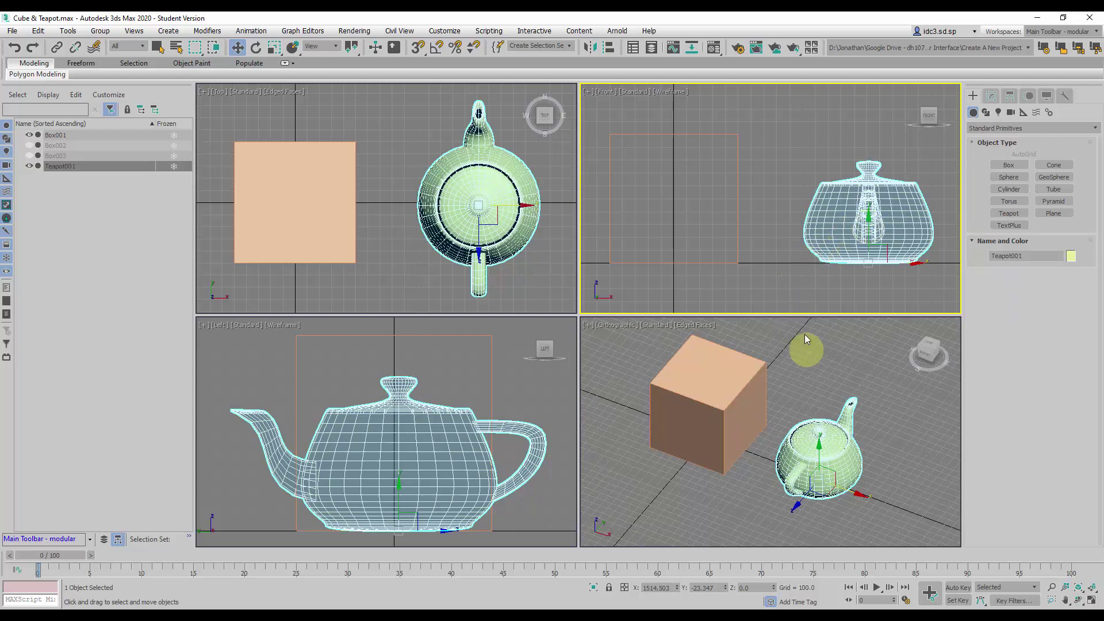
middle_click(803, 366)
click(802, 363)
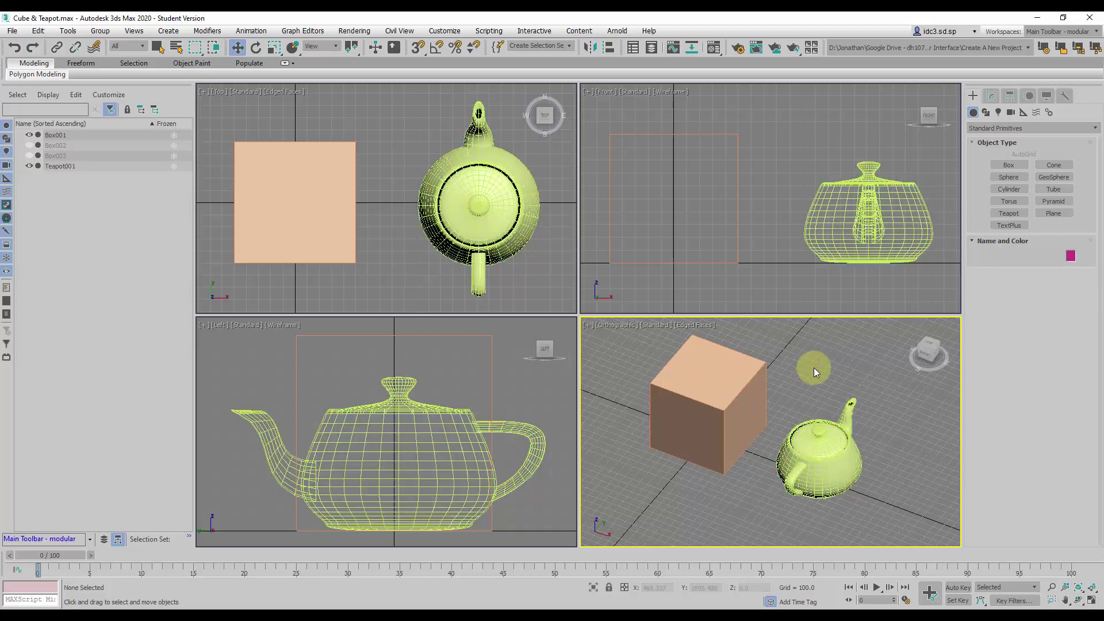
click(843, 224)
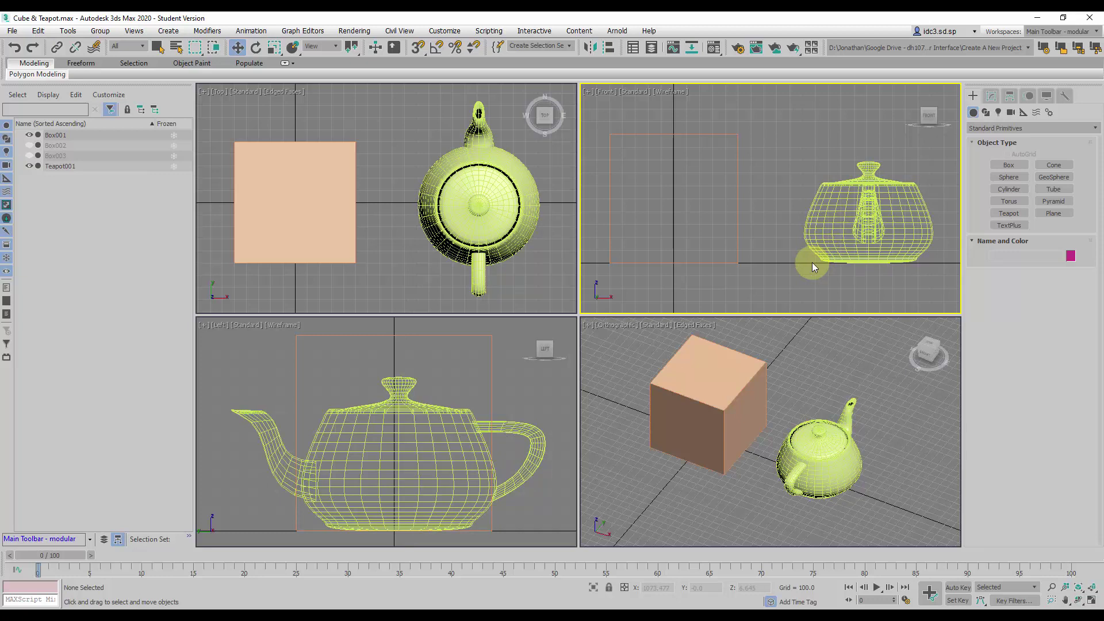
key(alt+2)
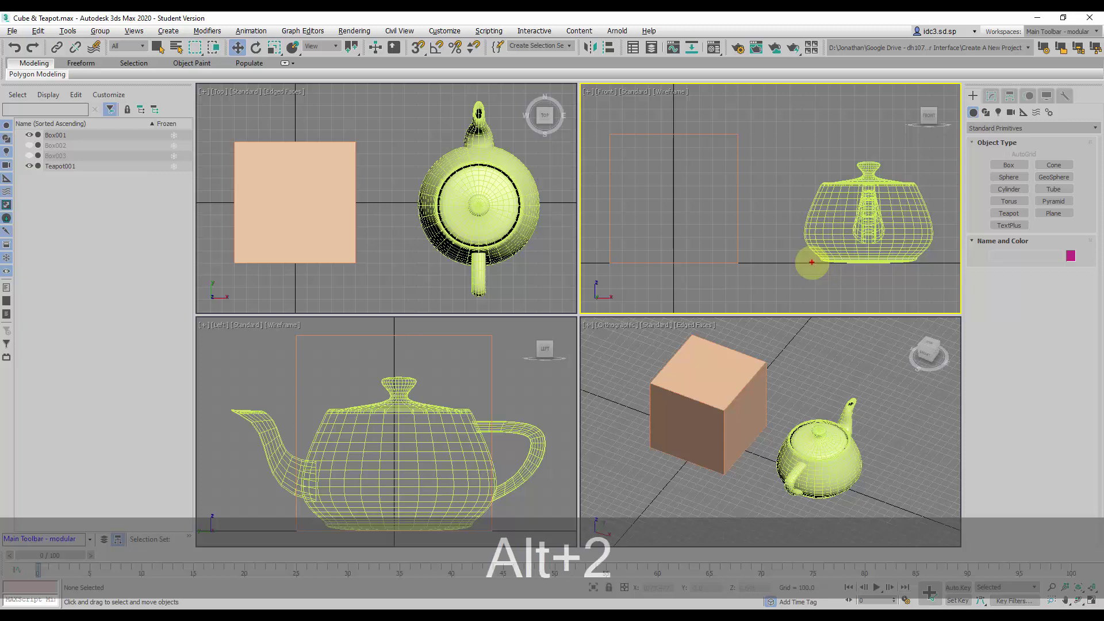
mouse_move(571, 76)
mouse_down()
mouse_move(770, 224)
mouse_move(970, 323)
mouse_up()
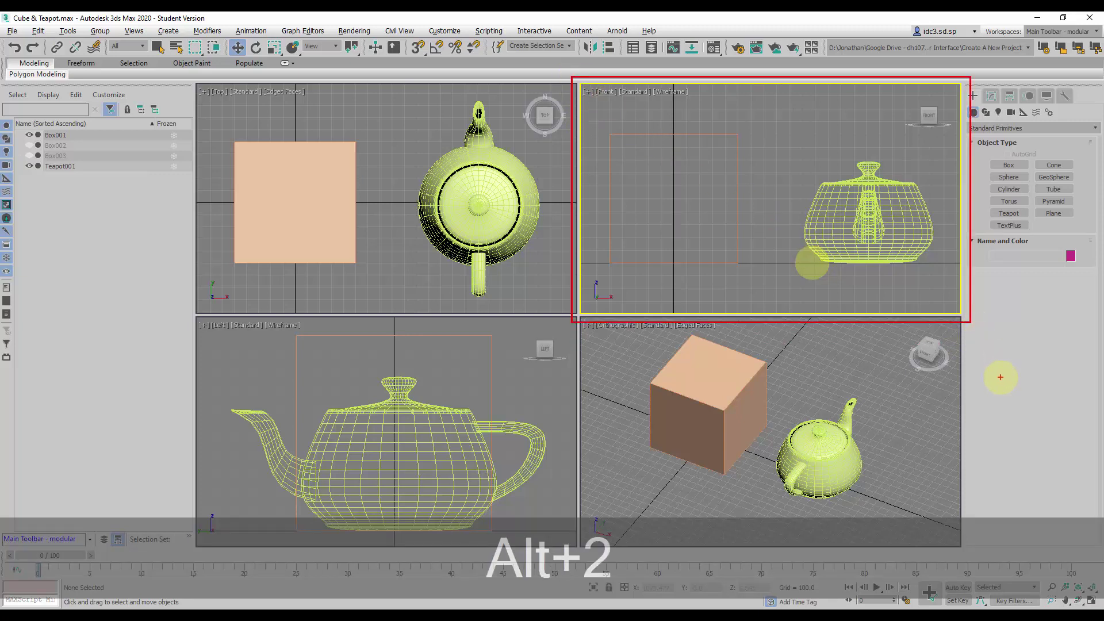
key(Escape)
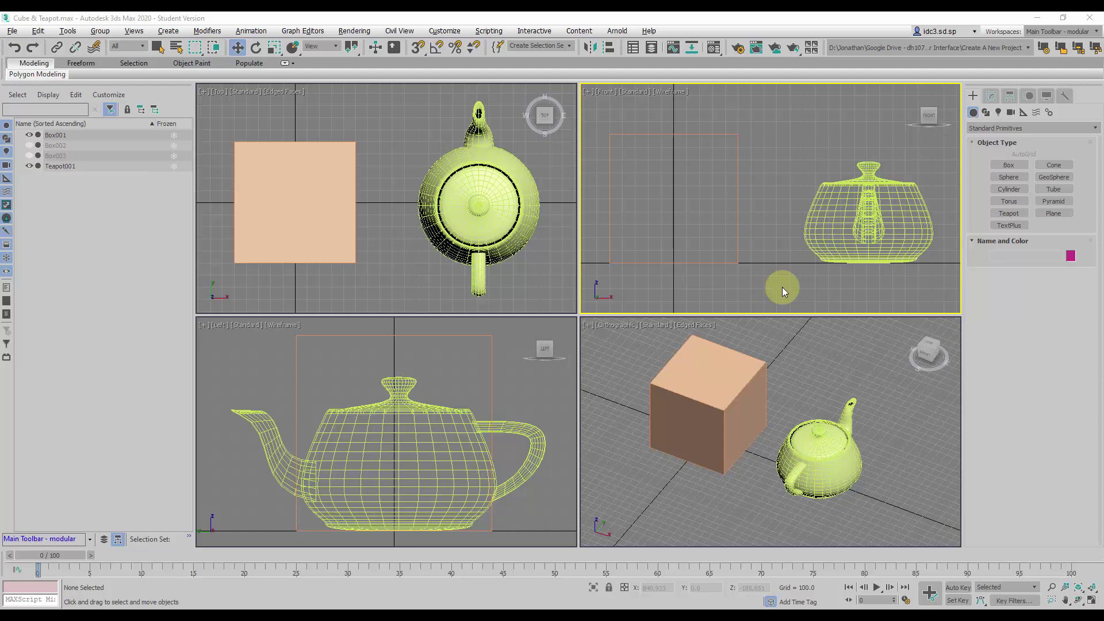
Activate the Top, Left, Orthographic and Front viewports one after another
click(388, 158)
click(486, 393)
click(606, 383)
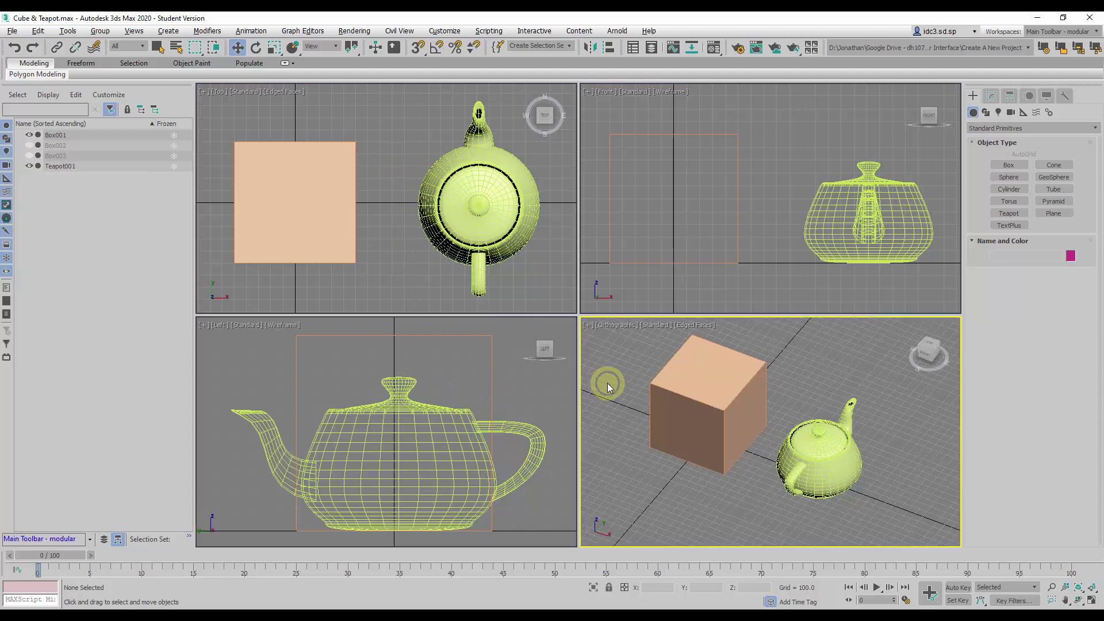
click(736, 288)
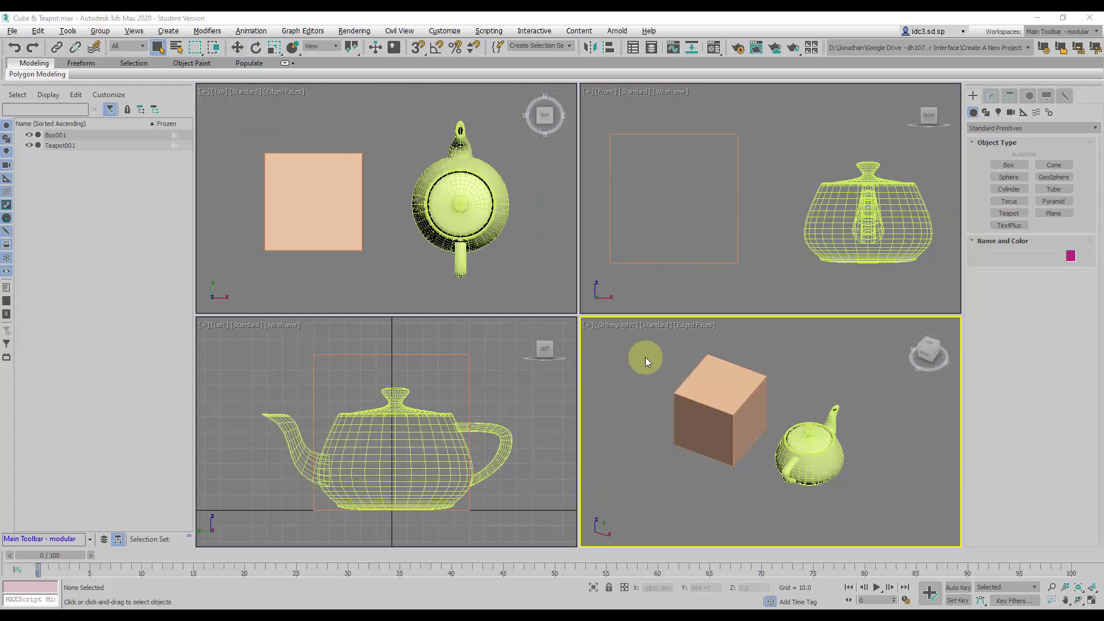
Select the teapot and the box individually in the Front viewport and clear the selection
click(859, 214)
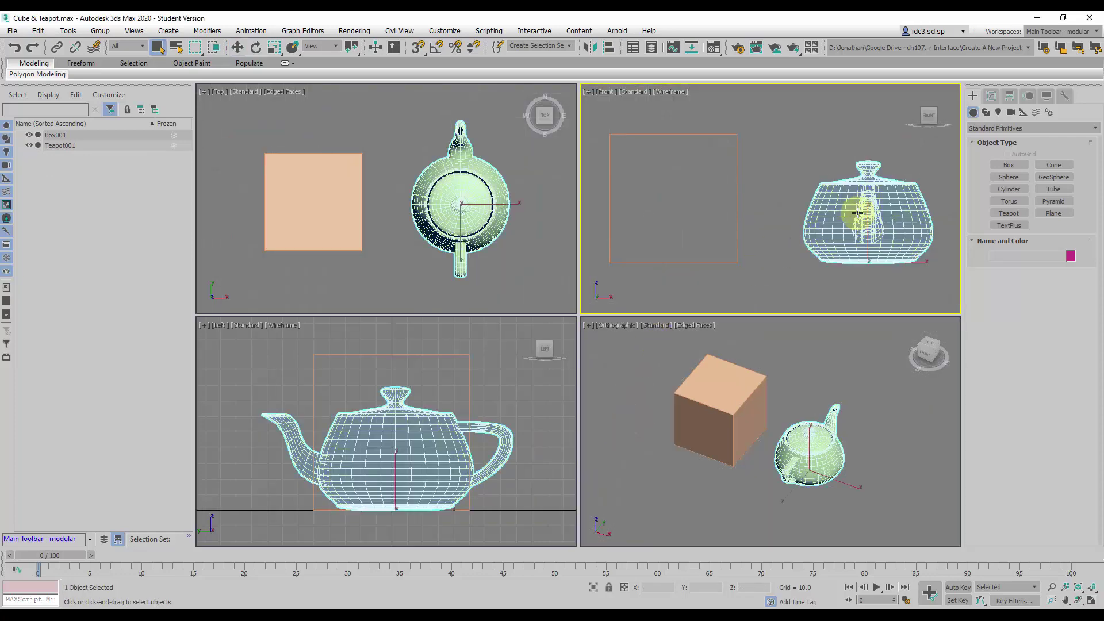
click(735, 223)
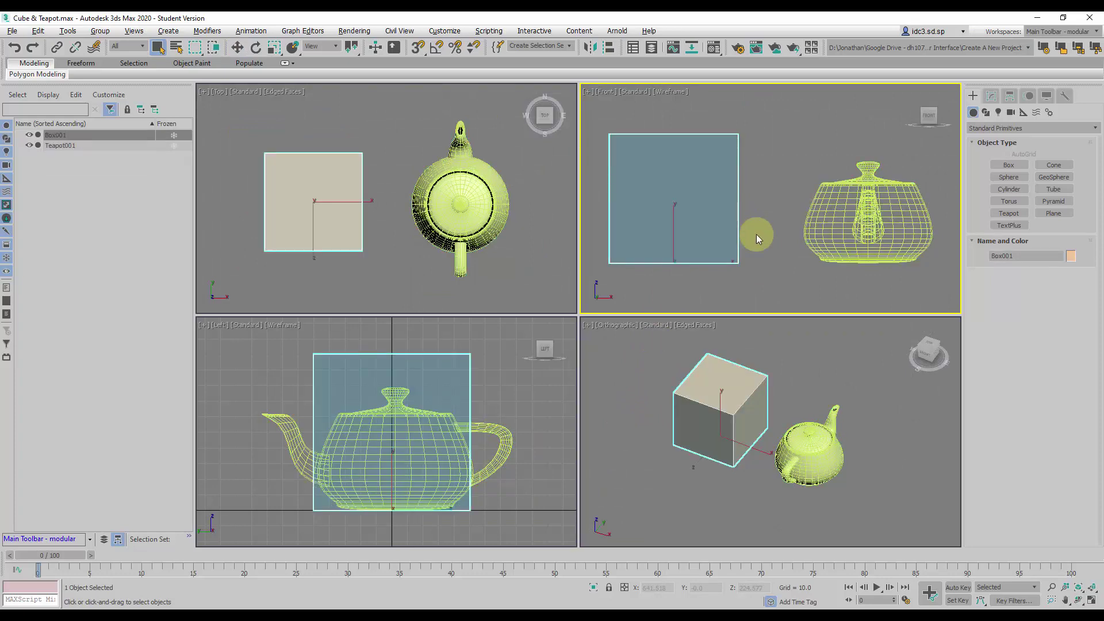
click(756, 233)
click(788, 255)
click(740, 263)
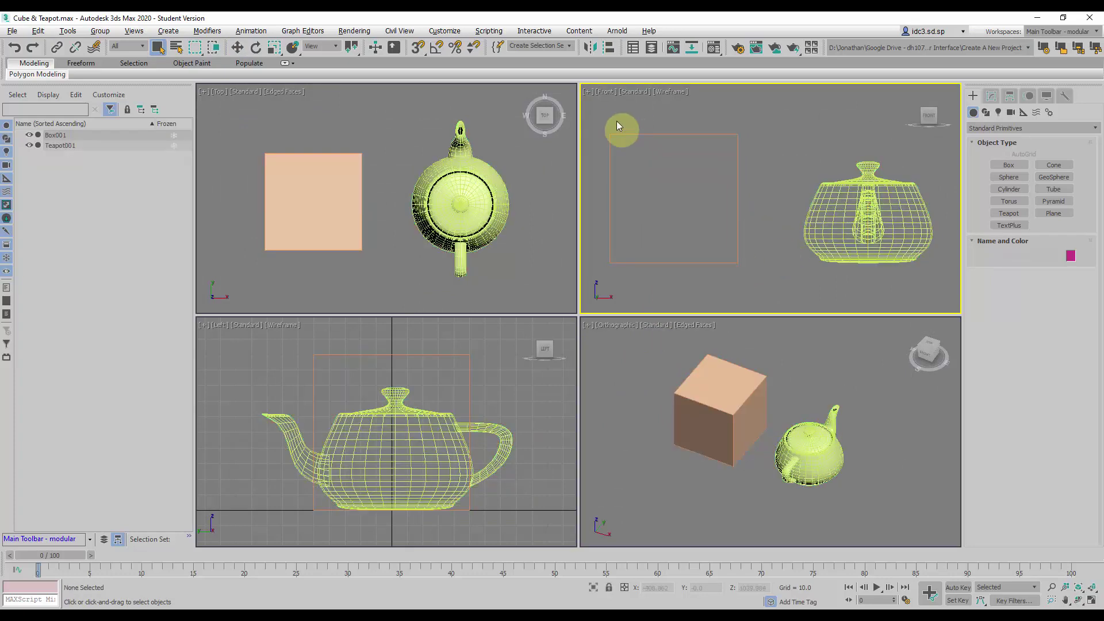
Try rectangular selection regions around the box and teapot in the Front viewport and clear the selection
drag(600, 113, 682, 185)
drag(733, 254, 942, 292)
click(943, 293)
drag(594, 124, 929, 284)
click(856, 262)
Maximize the Top viewport, select the box and teapot with a crossing region that partly overlaps both, and clear the selection
click(214, 51)
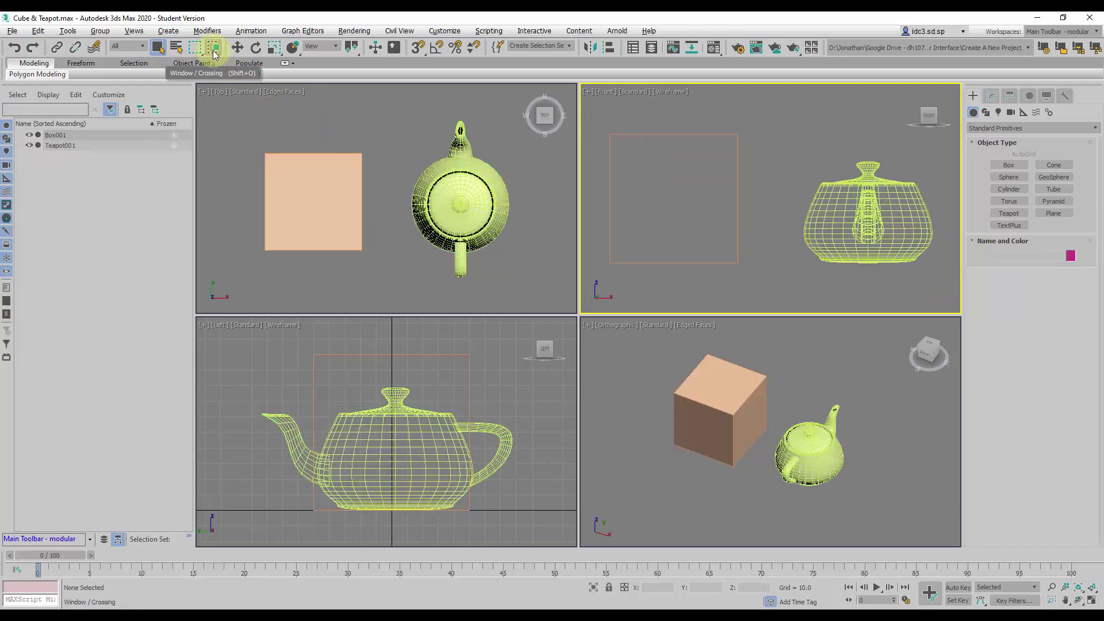
mouse_move(214, 53)
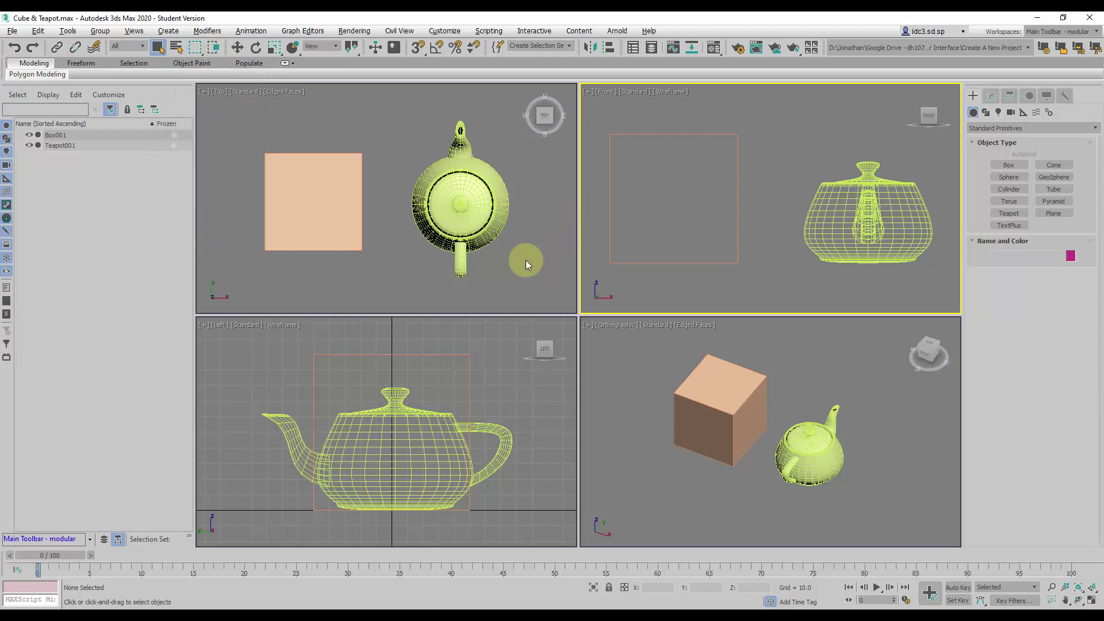
key(alt+w)
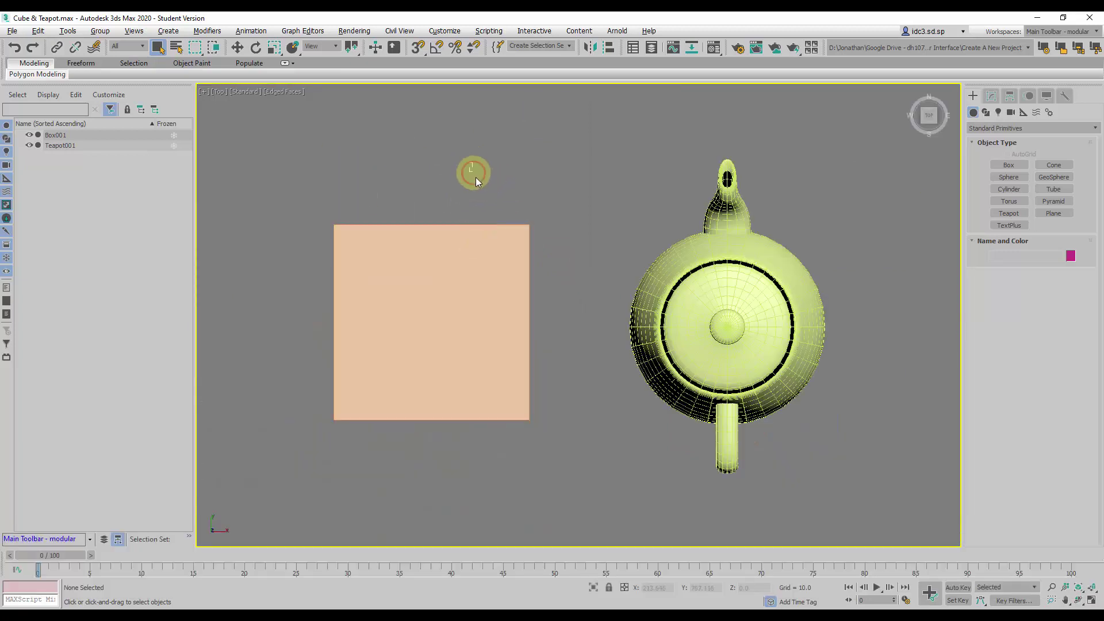
drag(515, 227, 671, 304)
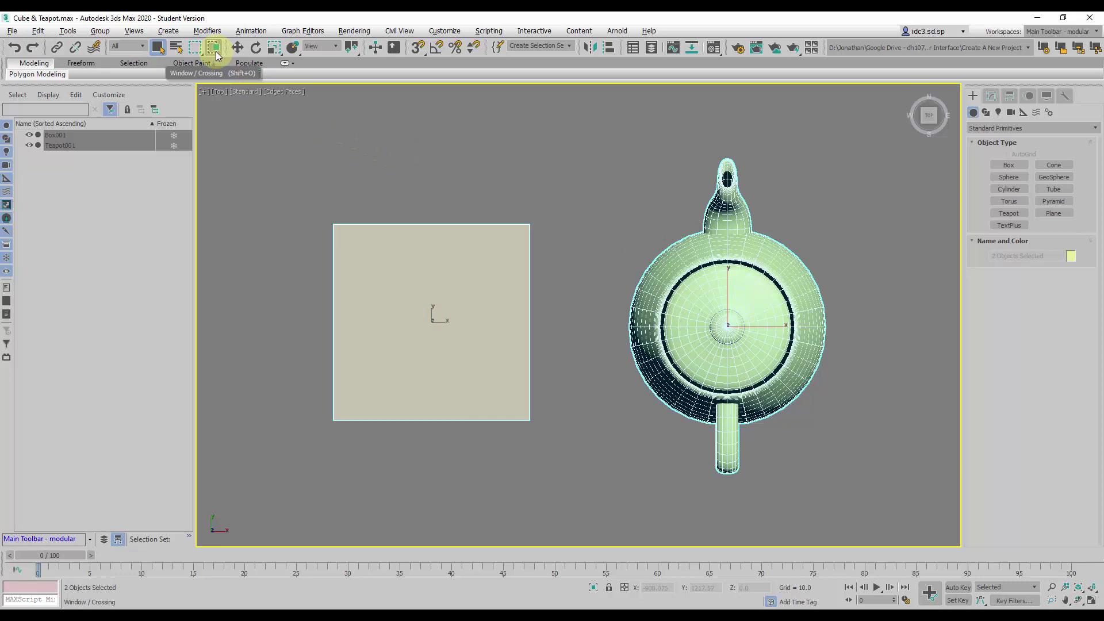
click(305, 183)
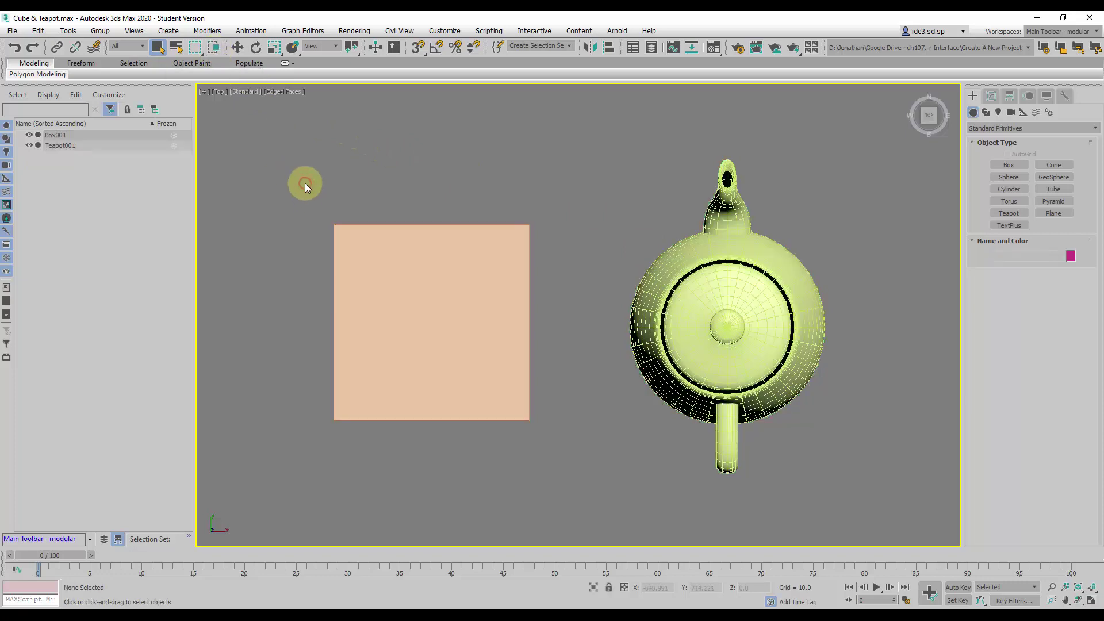
Switch region selection to Window mode and try a rectangular region that only partly covers the box and teapot
click(214, 47)
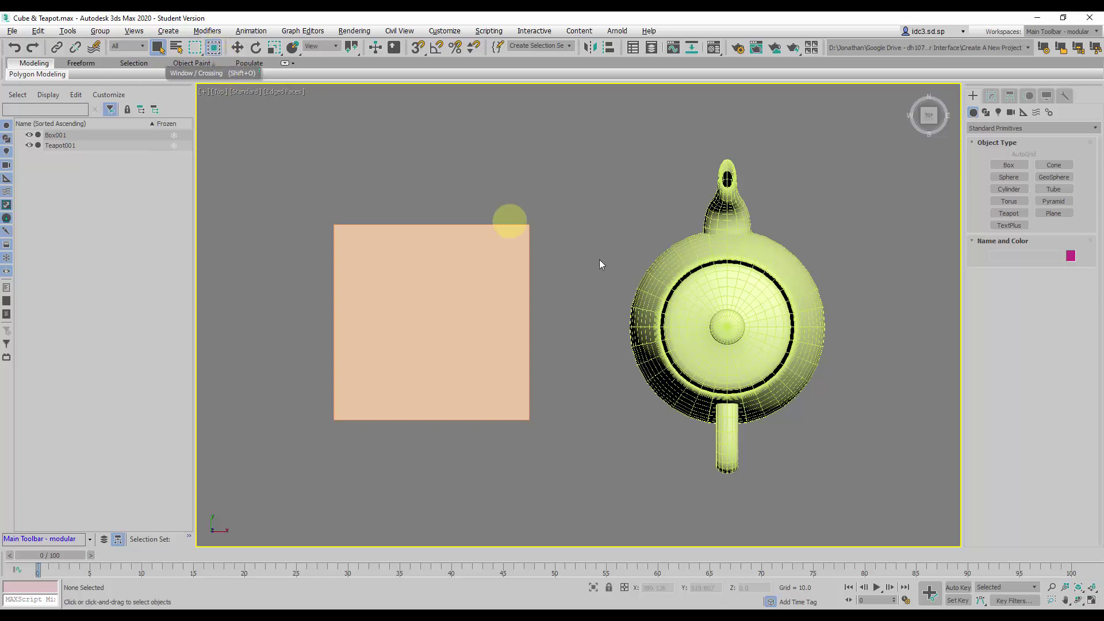
drag(463, 164, 697, 319)
drag(478, 171, 695, 299)
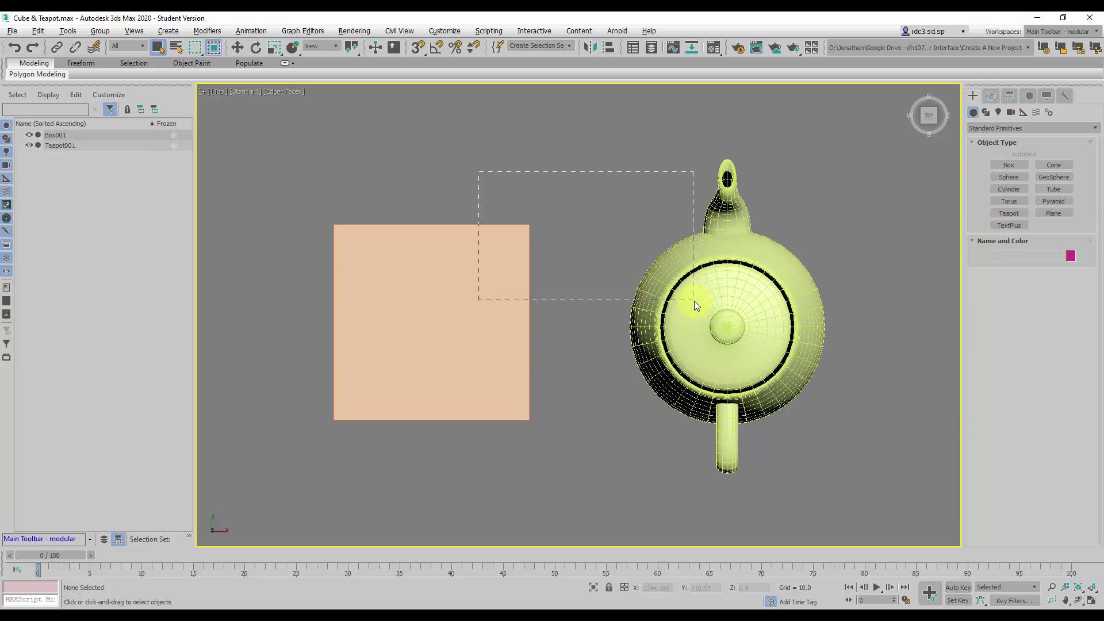
drag(695, 301, 695, 301)
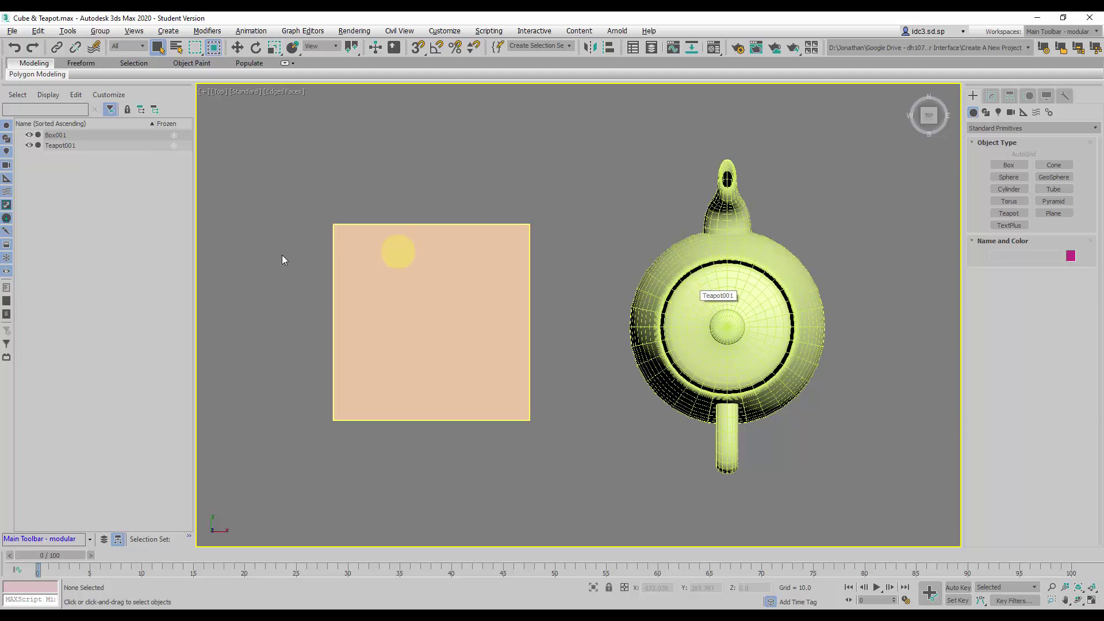
click(264, 261)
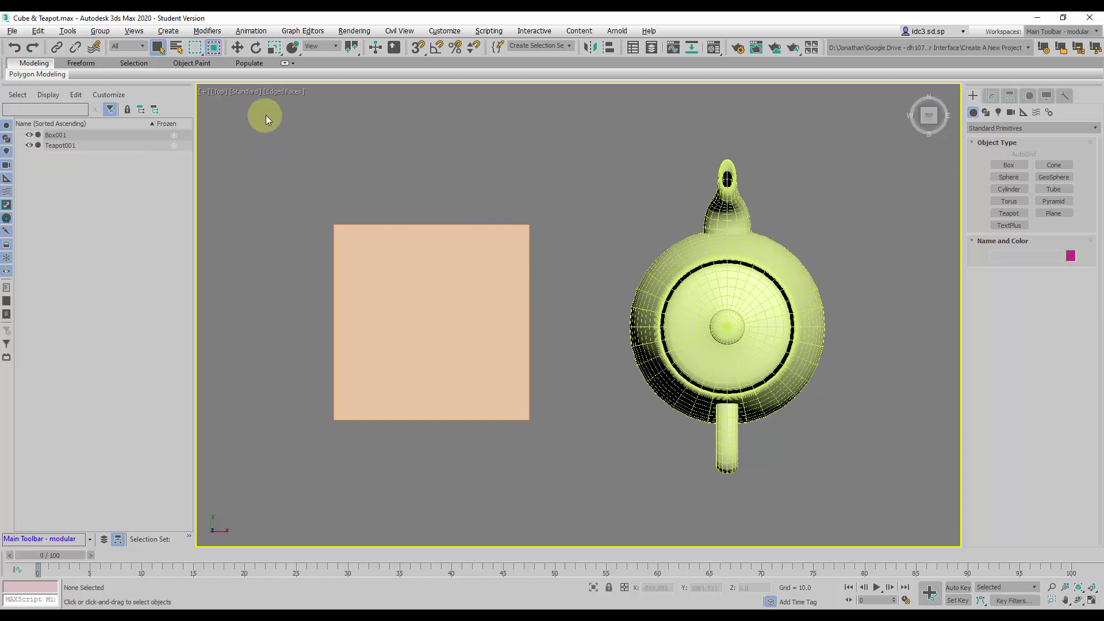
Select both the box and the teapot by fully enclosing them in a Window-mode region, clear the selection, and repeat it
drag(264, 115, 797, 568)
drag(844, 495, 874, 500)
drag(878, 499, 878, 498)
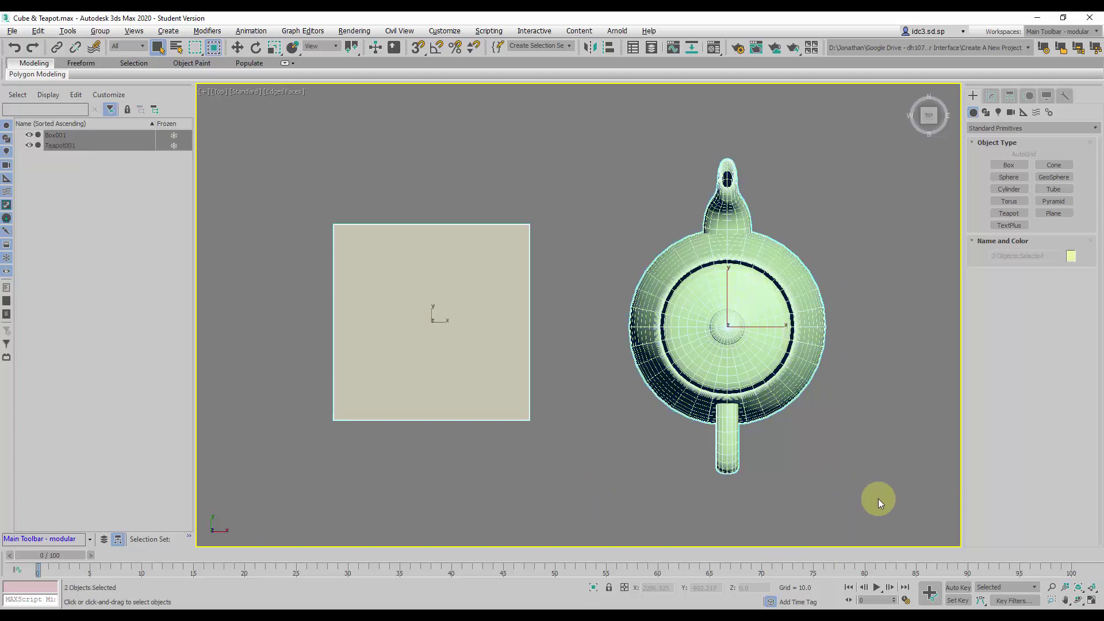
click(250, 125)
drag(793, 454, 882, 507)
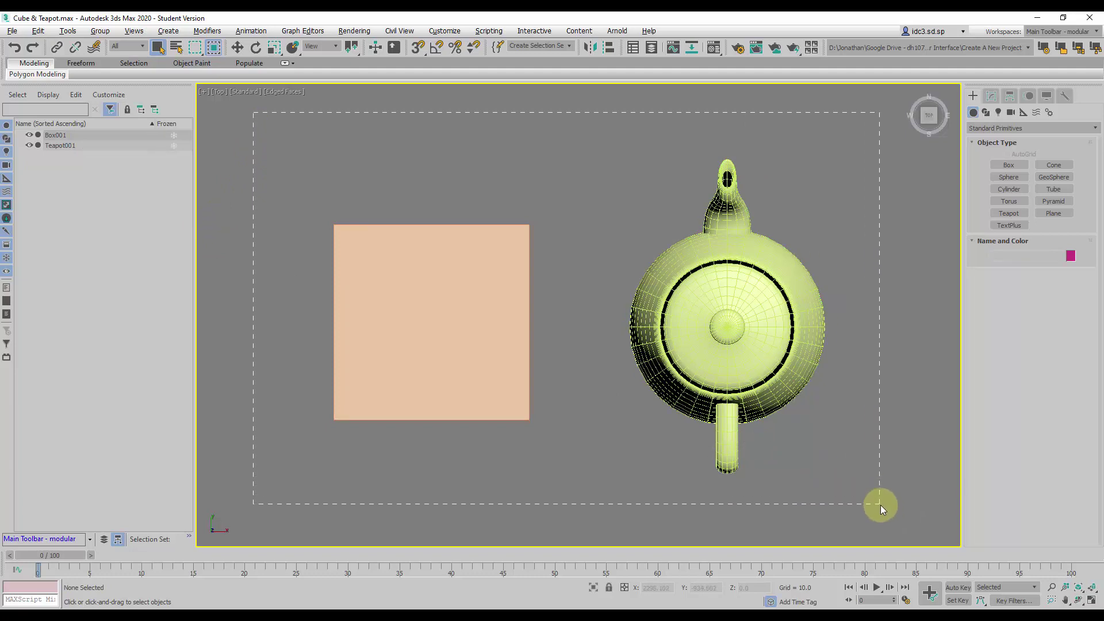
drag(880, 505, 878, 505)
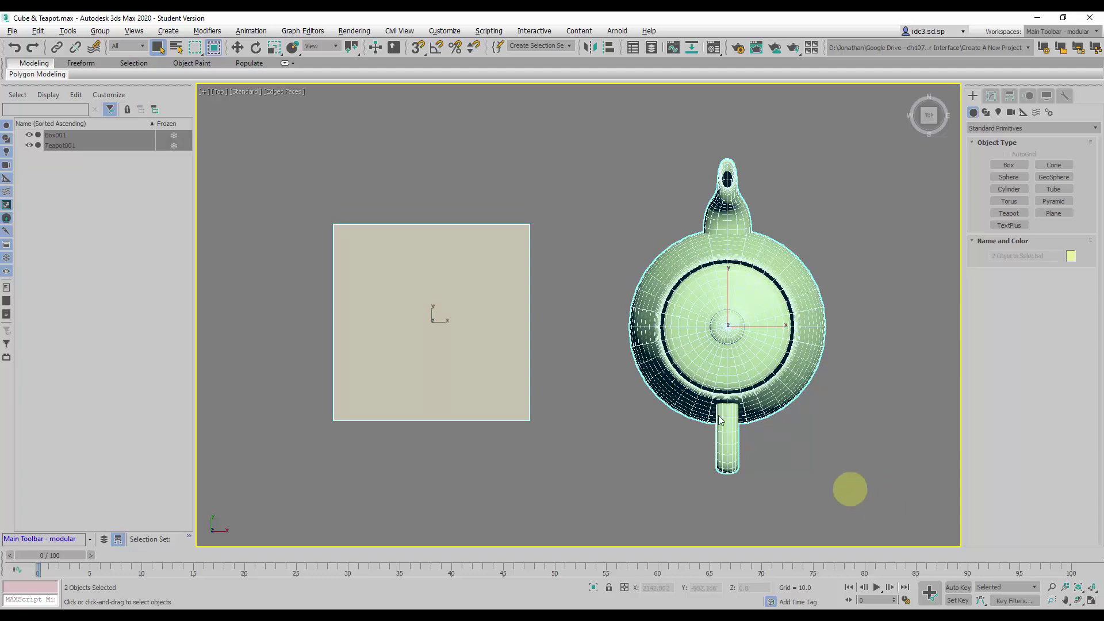
Switch region selection back to Crossing mode, select the box and teapot with a partly overlapping region, and clear the selection
click(215, 49)
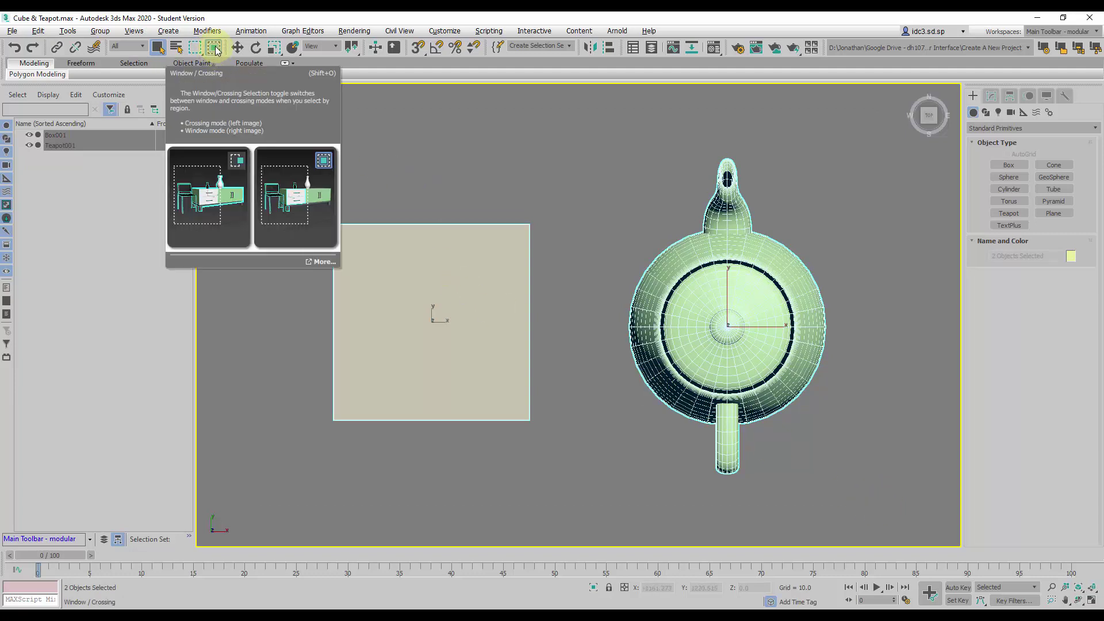
click(215, 51)
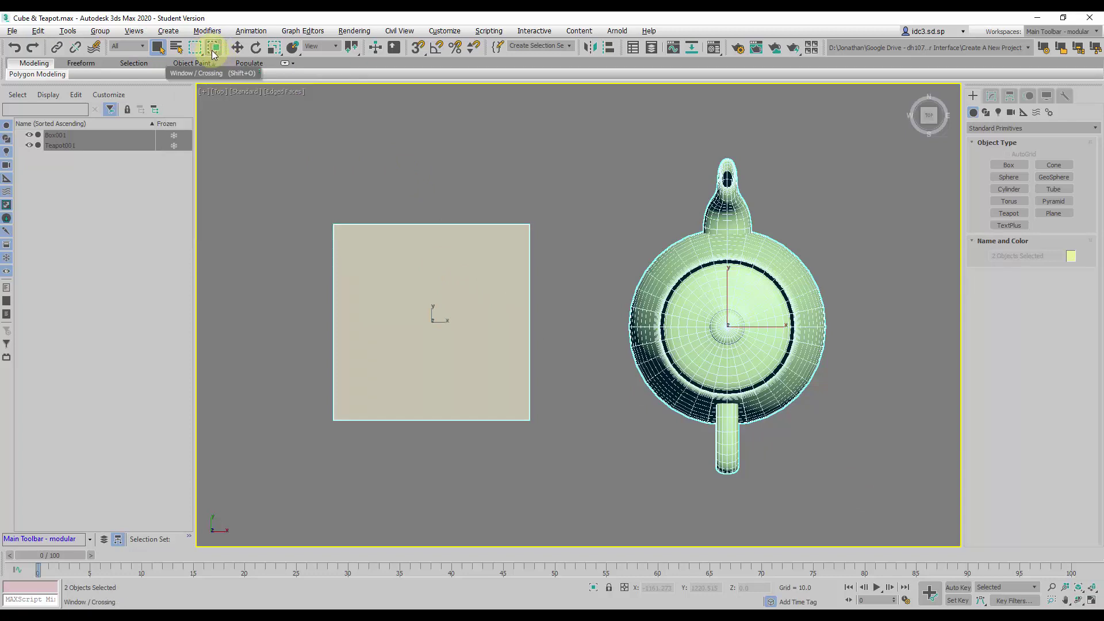
click(510, 189)
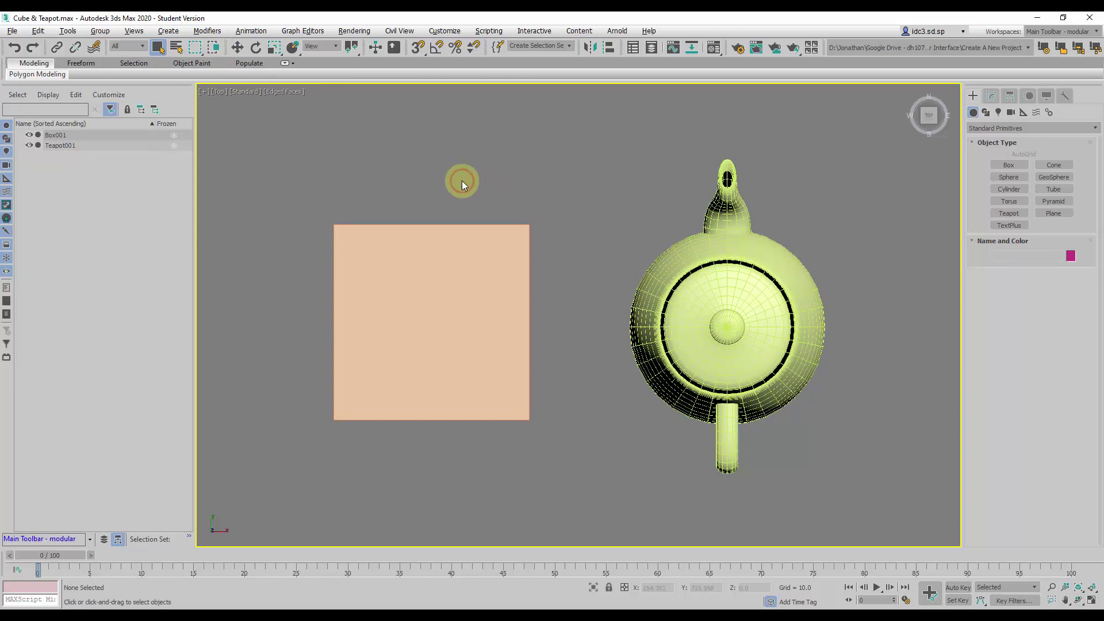
drag(461, 180, 665, 323)
drag(675, 319, 674, 319)
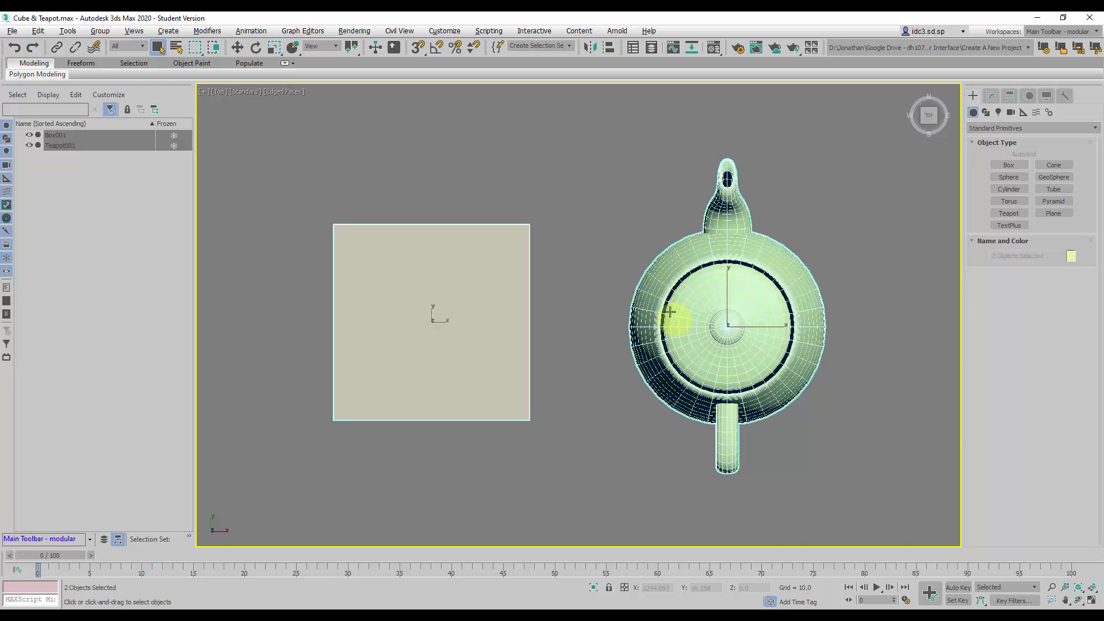
click(597, 235)
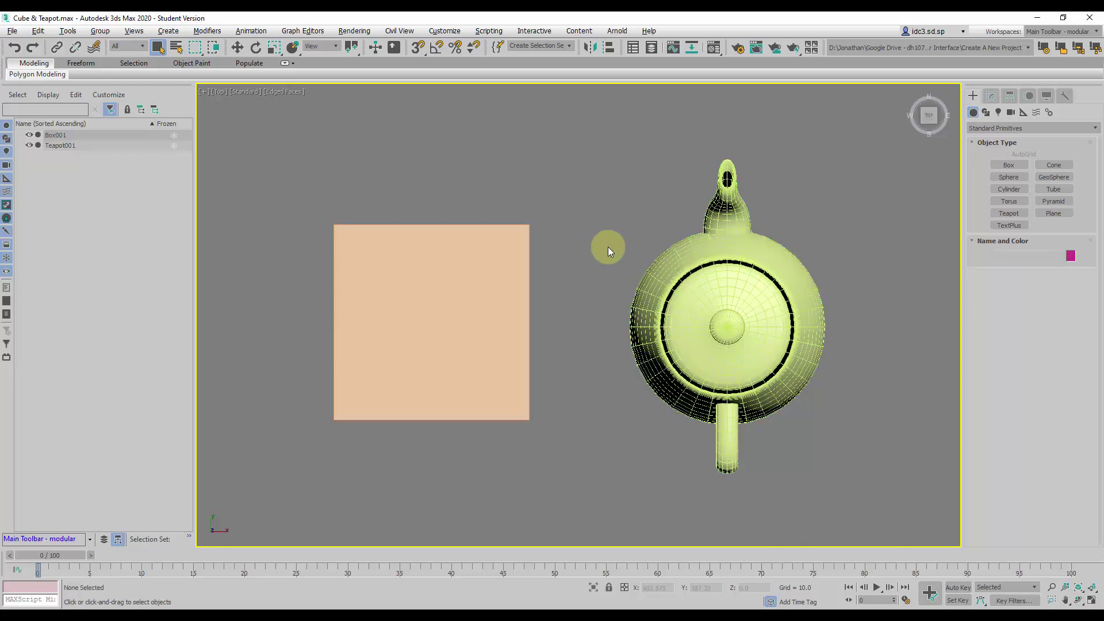
Restore the four-viewport layout and frame all objects in the Top viewport with Zoom Extents
key(alt+w)
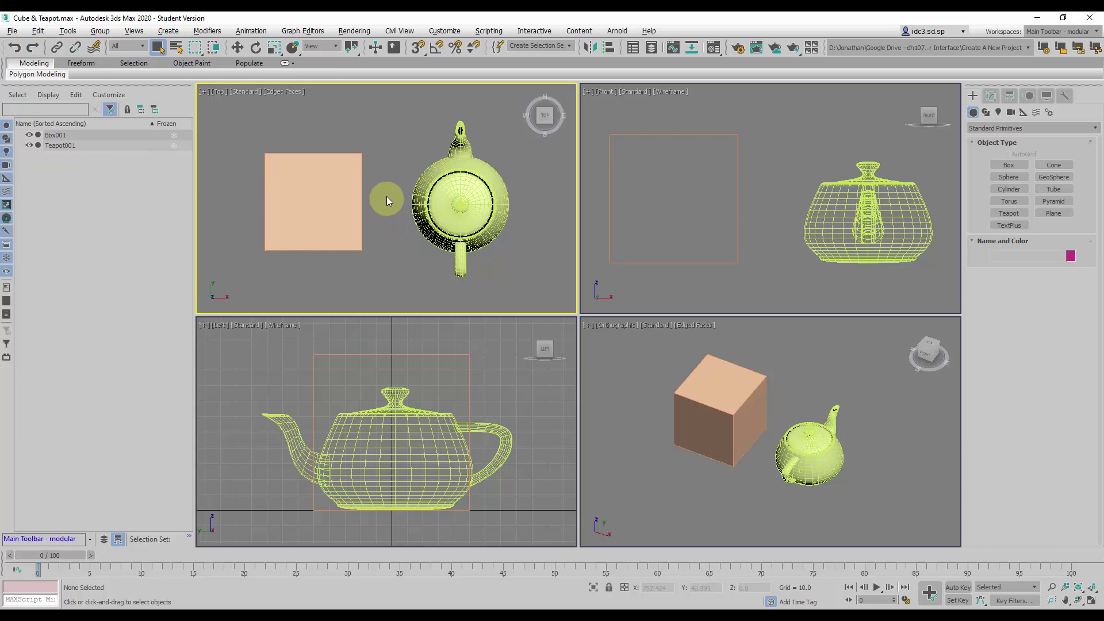
mouse_move(387, 200)
middle_down()
mouse_move(488, 198)
mouse_move(366, 205)
mouse_move(369, 178)
mouse_move(365, 207)
mouse_move(389, 185)
middle_up()
key(z)
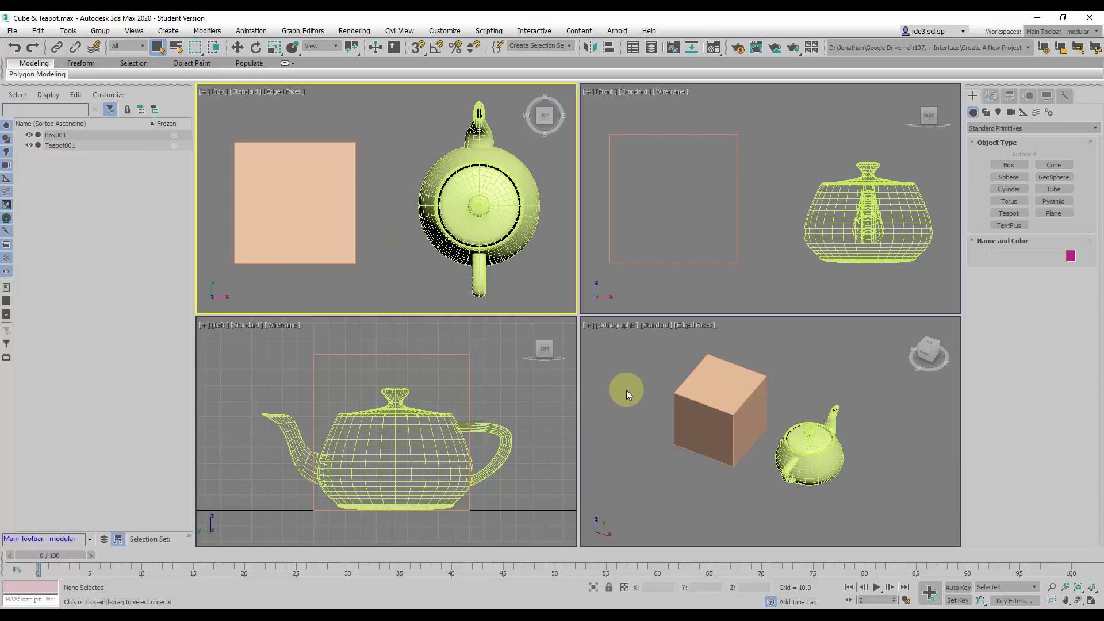
Pan and zoom around the other viewports, and reframe all objects in the Left, Front and Orthographic viewports
middle_drag(642, 398, 670, 399)
scroll(746, 269, up, 2)
middle_drag(746, 269, 719, 281)
scroll(495, 415, up, 3)
scroll(496, 415, down, 3)
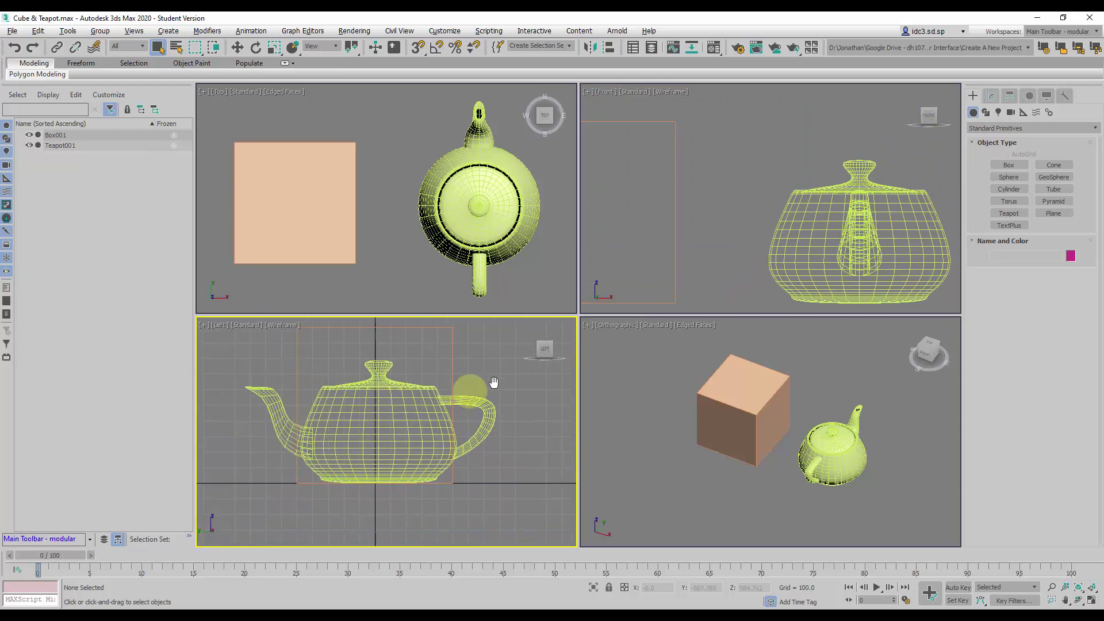
key(z)
click(719, 256)
key(z)
click(672, 415)
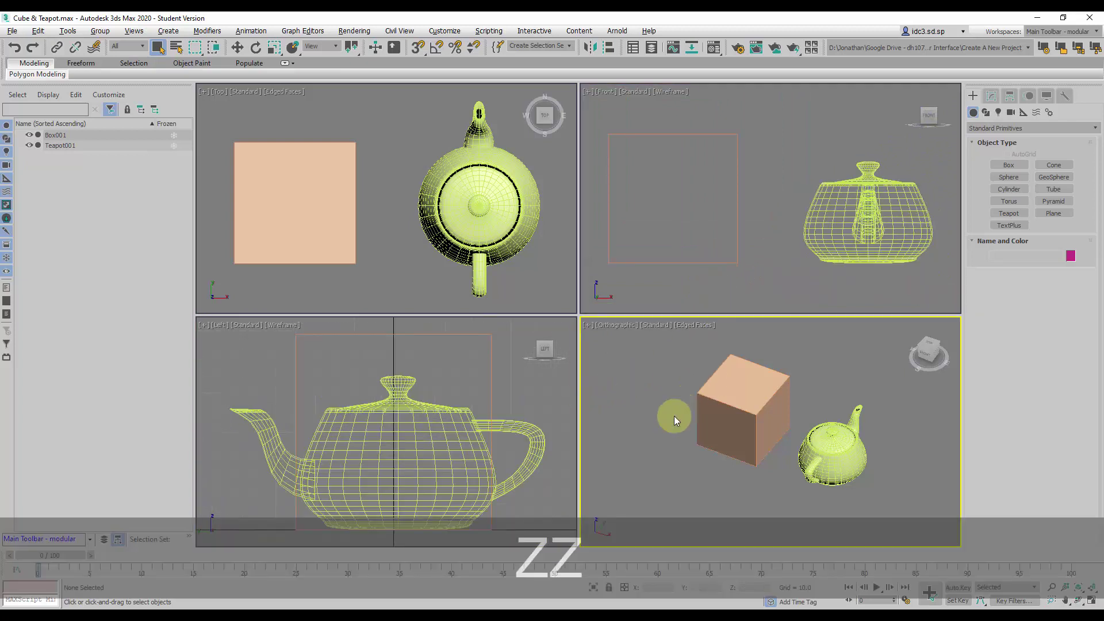
key(z)
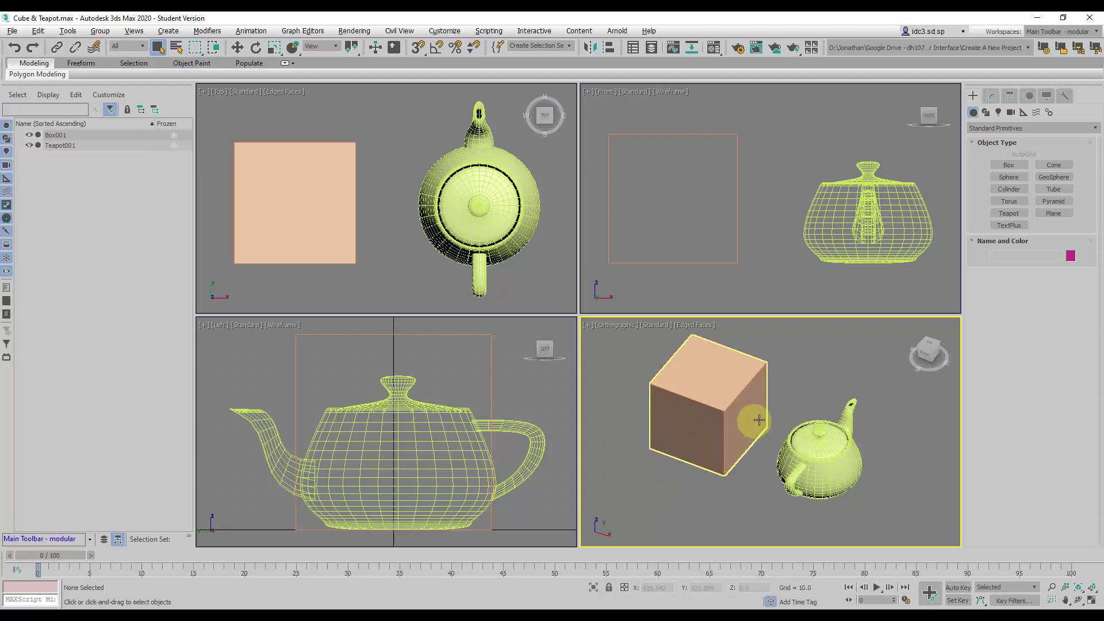
Select the teapot in the Orthographic viewport, maximize that viewport, and orbit and zoom around the selected teapot
mouse_move(821, 376)
alt+middle_down()
mouse_move(730, 402)
mouse_move(667, 382)
mouse_move(843, 394)
mouse_move(892, 366)
mouse_move(875, 329)
mouse_move(866, 369)
mouse_move(770, 419)
mouse_move(702, 401)
mouse_move(643, 351)
mouse_move(763, 354)
mouse_move(821, 382)
alt+middle_up()
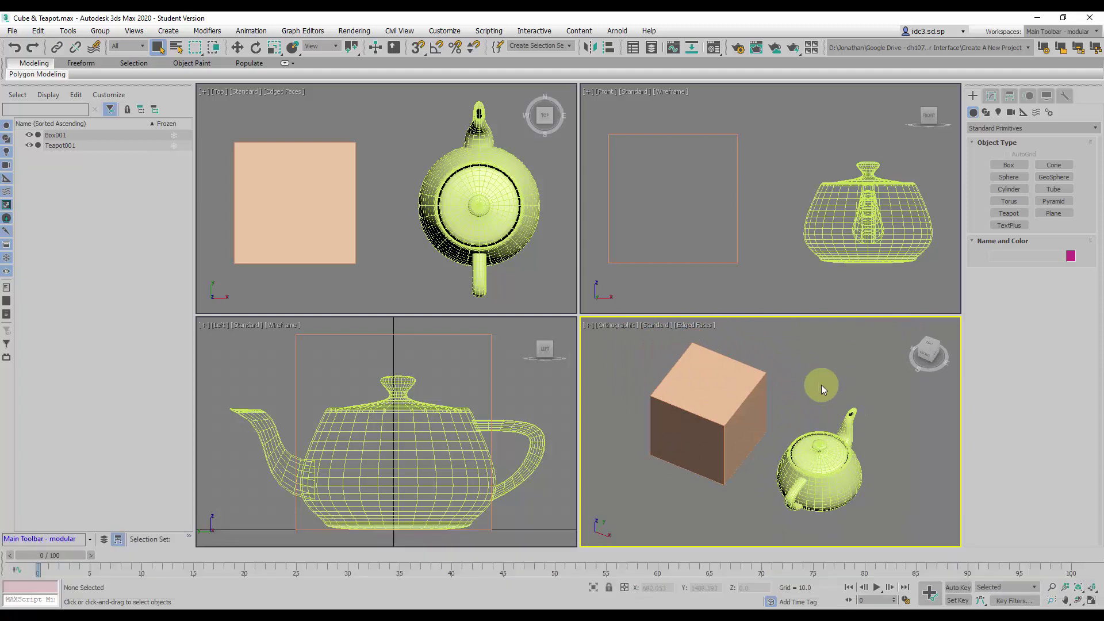
click(818, 478)
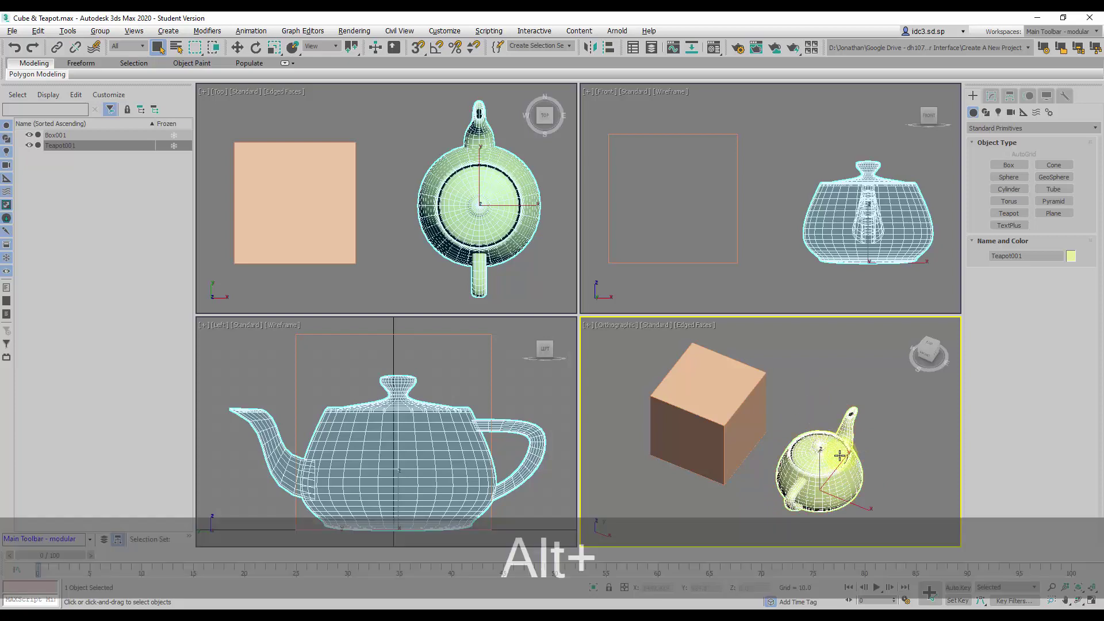
alt+middle_drag(813, 443, 739, 419)
key(alt+w)
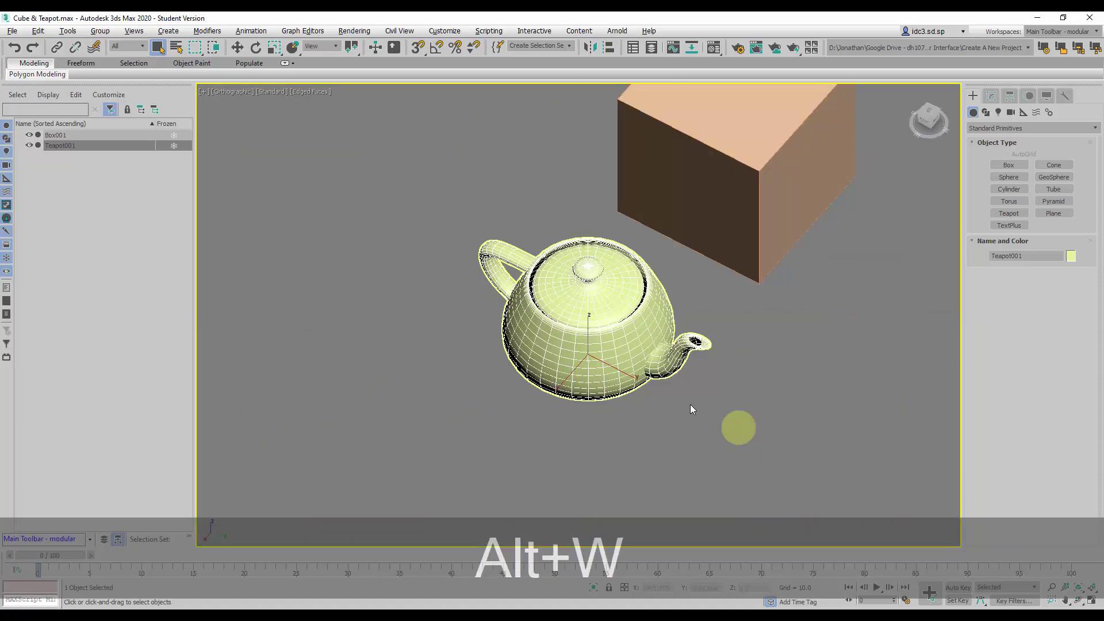
alt+middle_drag(709, 359, 387, 348)
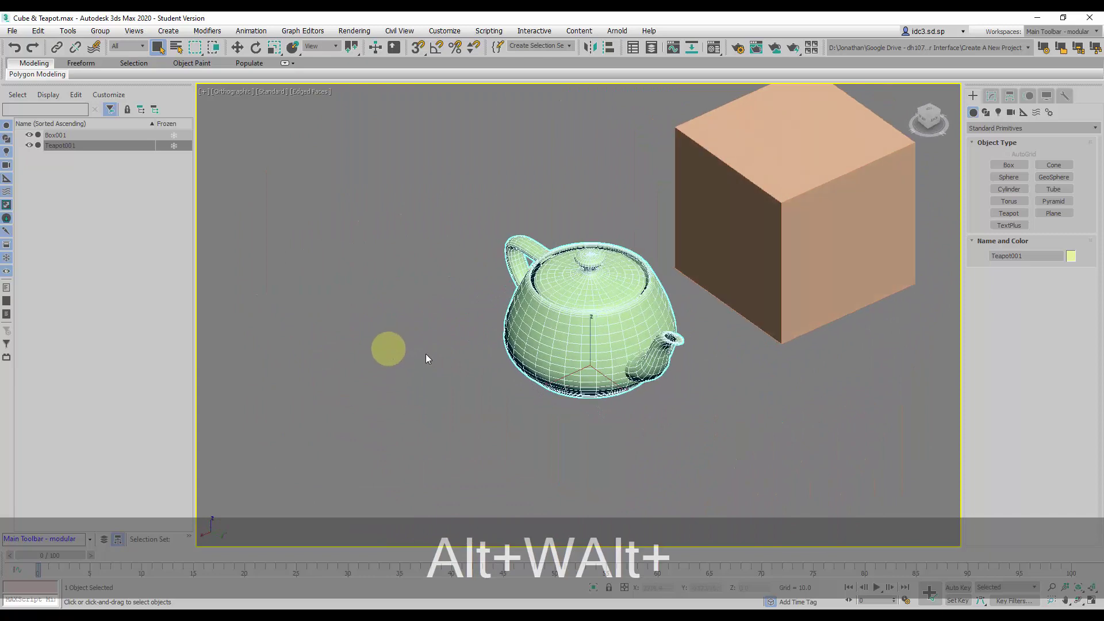
key(alt+z)
drag(508, 382, 527, 374)
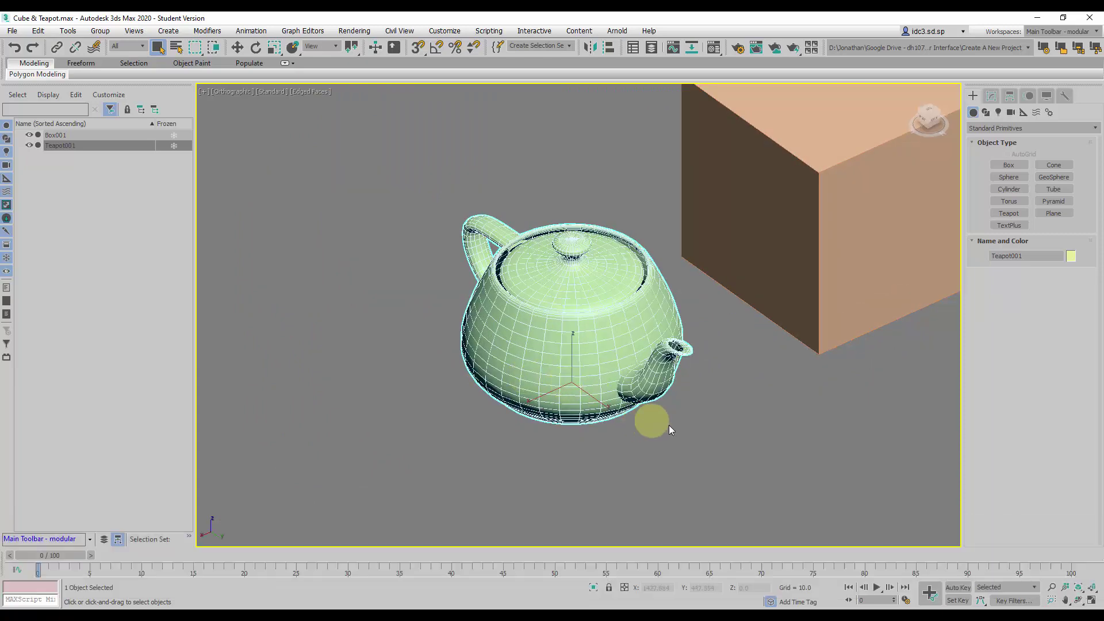
Clear the selection, frame and orbit around both objects in the maximized Orthographic viewport, and restore the four-viewport layout
click(681, 428)
key(z)
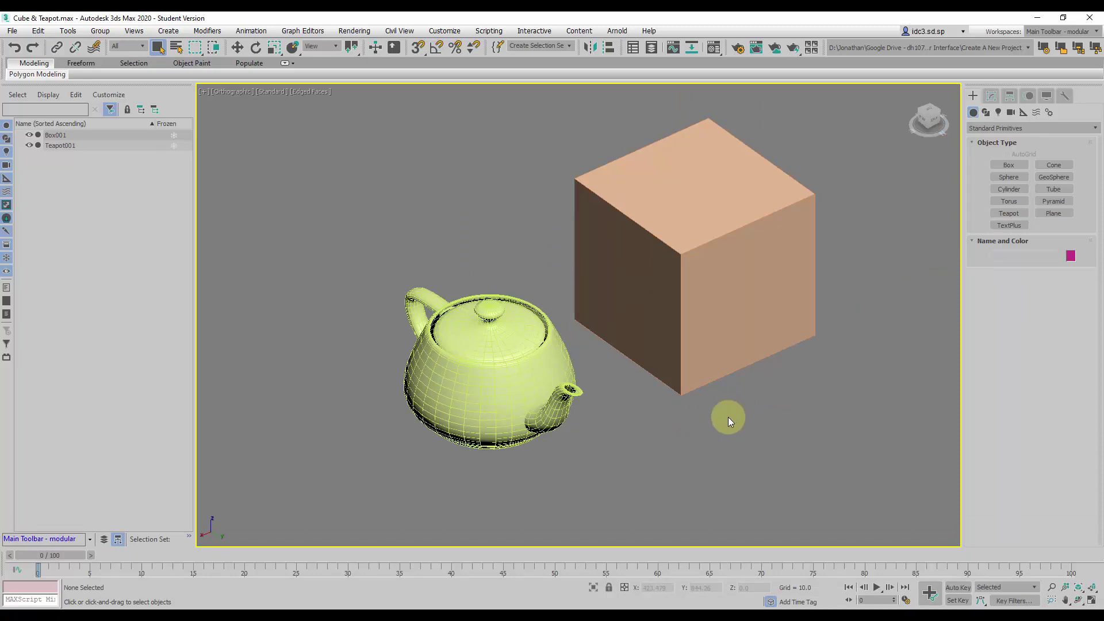
alt+middle_drag(819, 357, 801, 384)
key(alt+z)
key(alt+w)
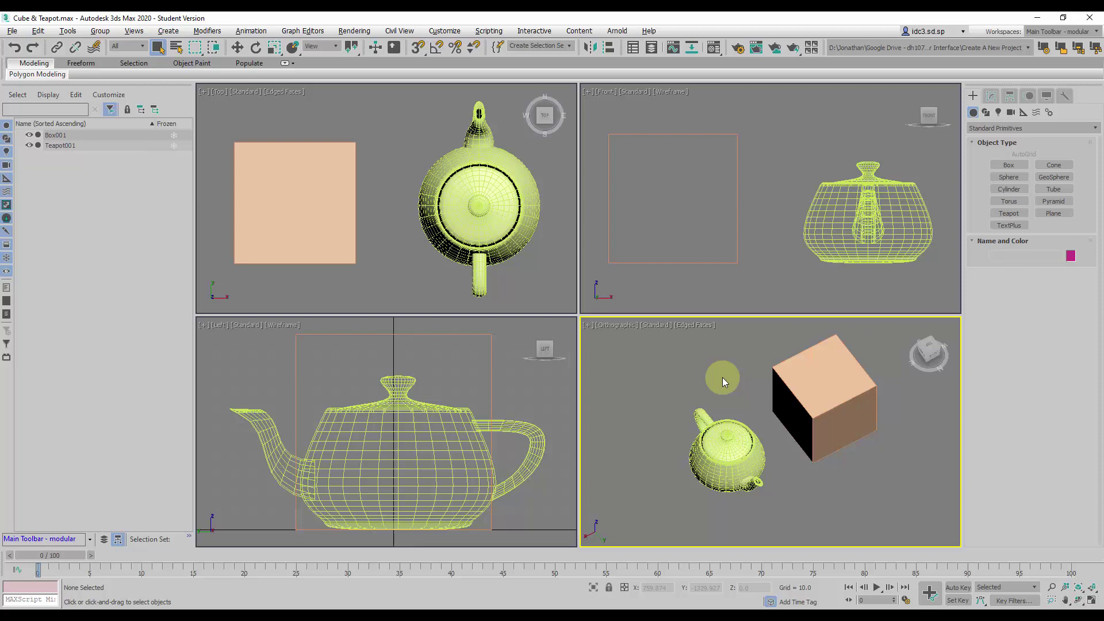
Turn on the grid in the Top, Front and Orthographic viewports
click(550, 288)
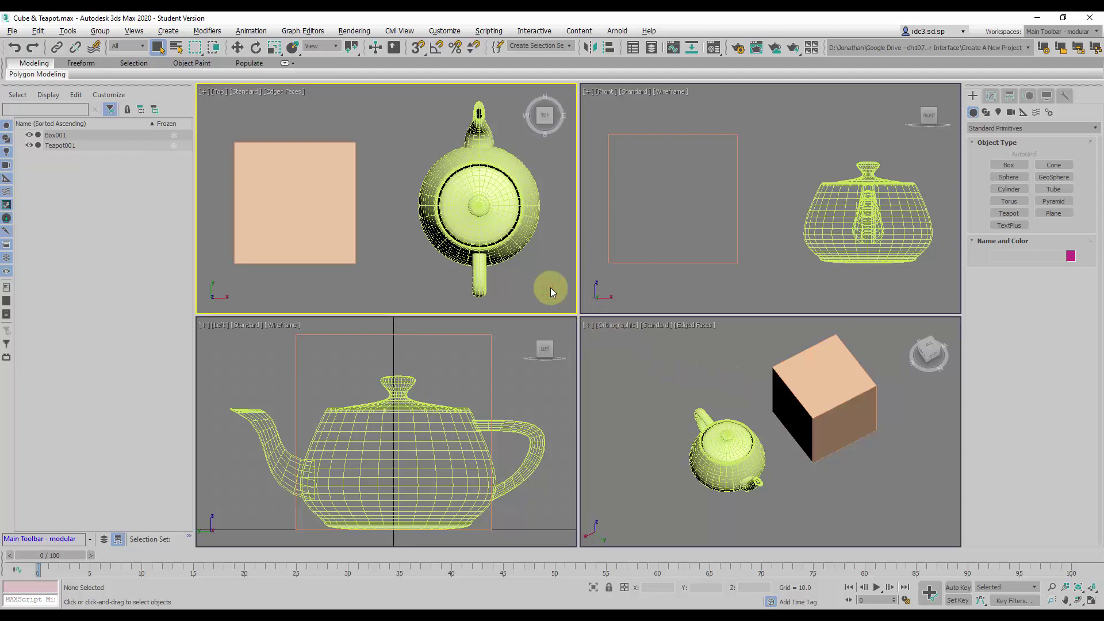
key(g)
click(651, 299)
key(g)
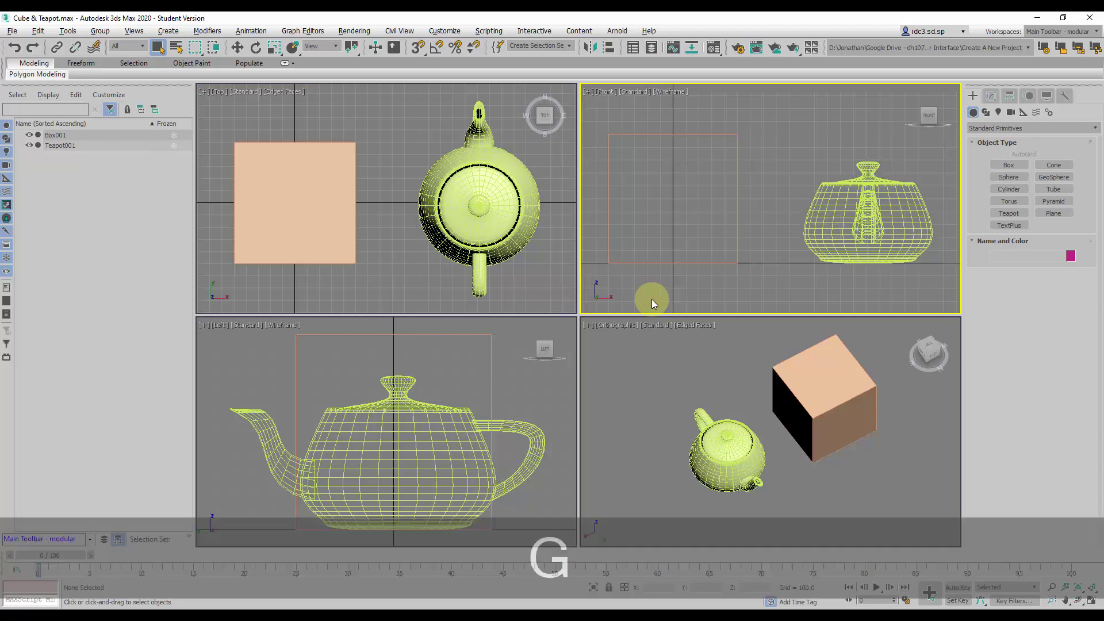
click(640, 393)
key(g)
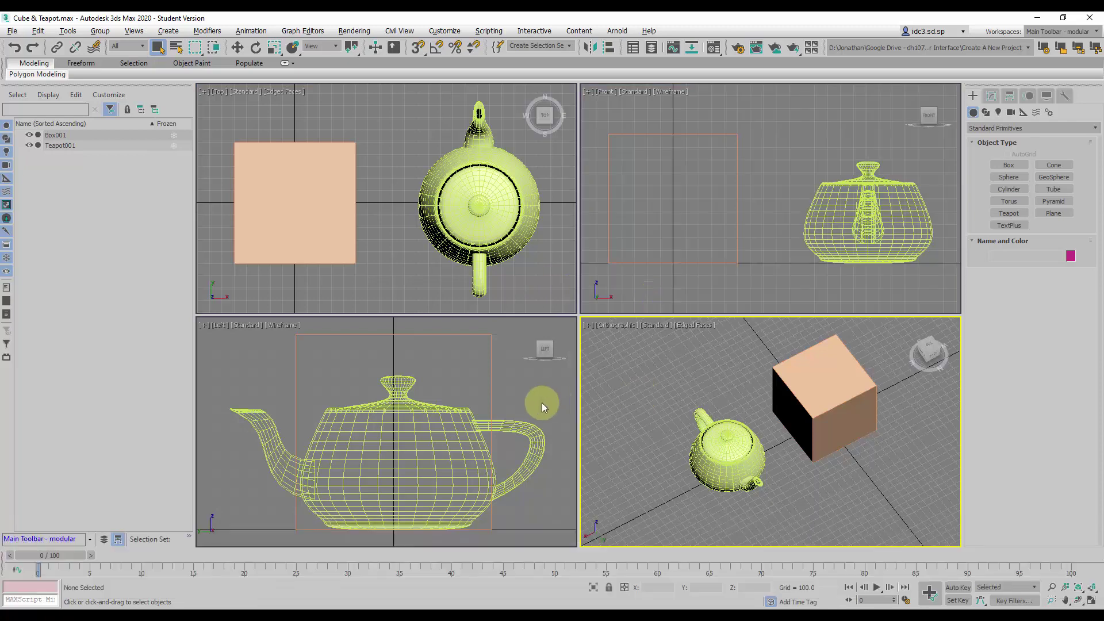
Activate the Left viewport, switch to the Front viewport, and open the quad menu there
click(542, 407)
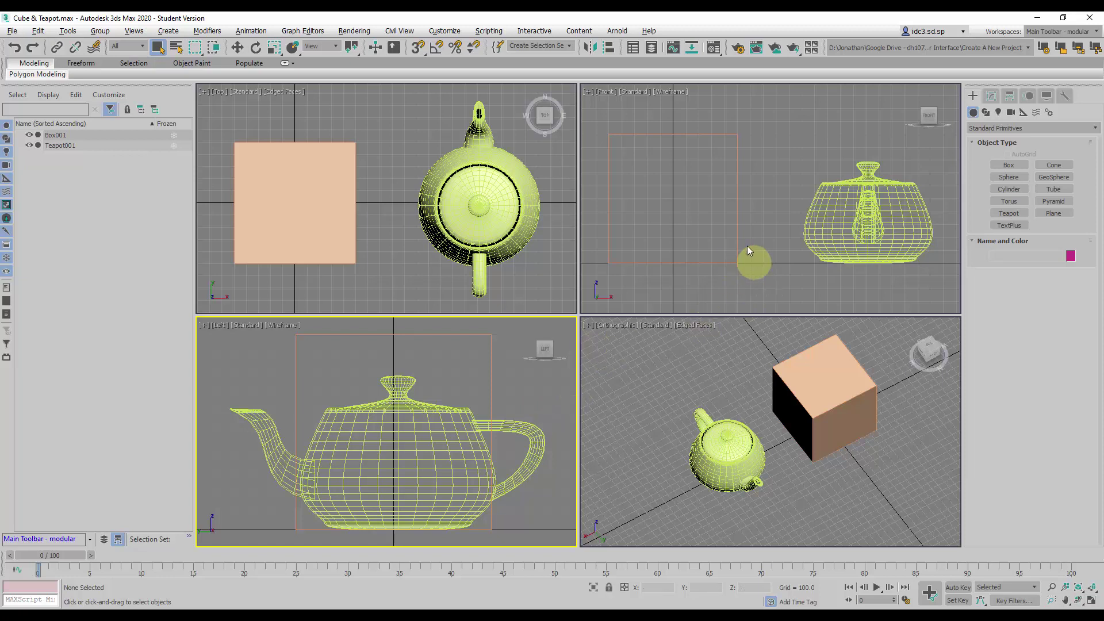
click(713, 198)
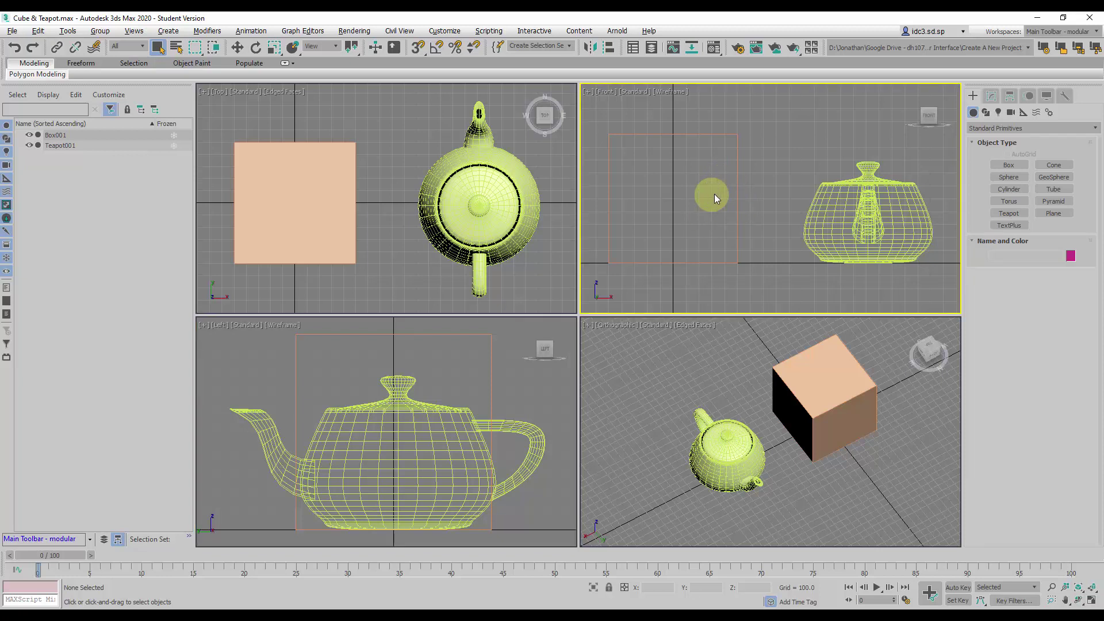
right_click(718, 195)
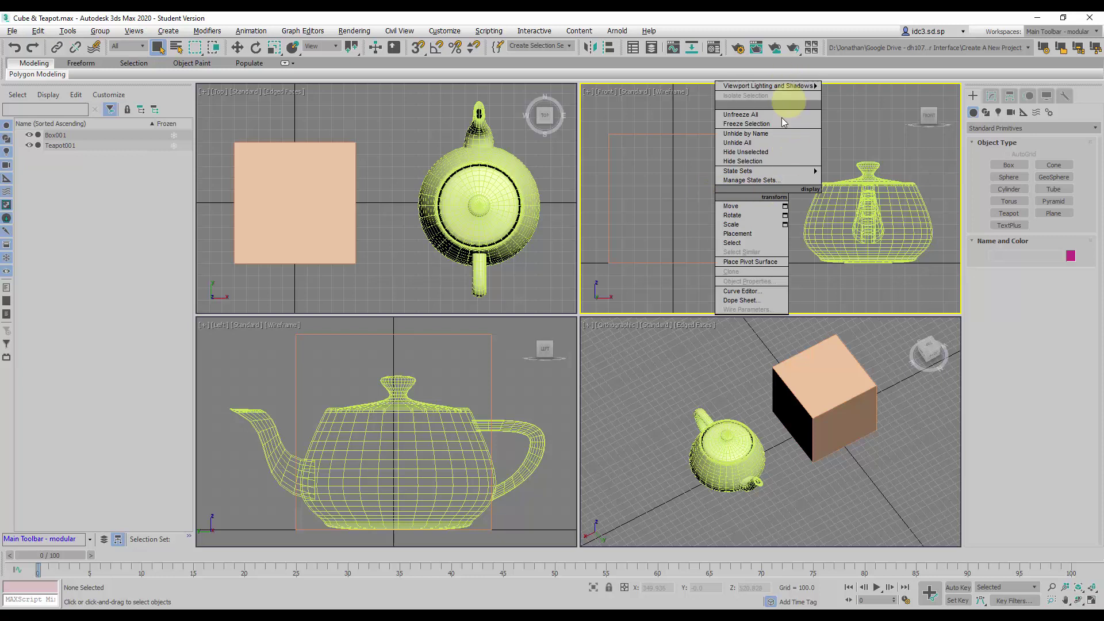